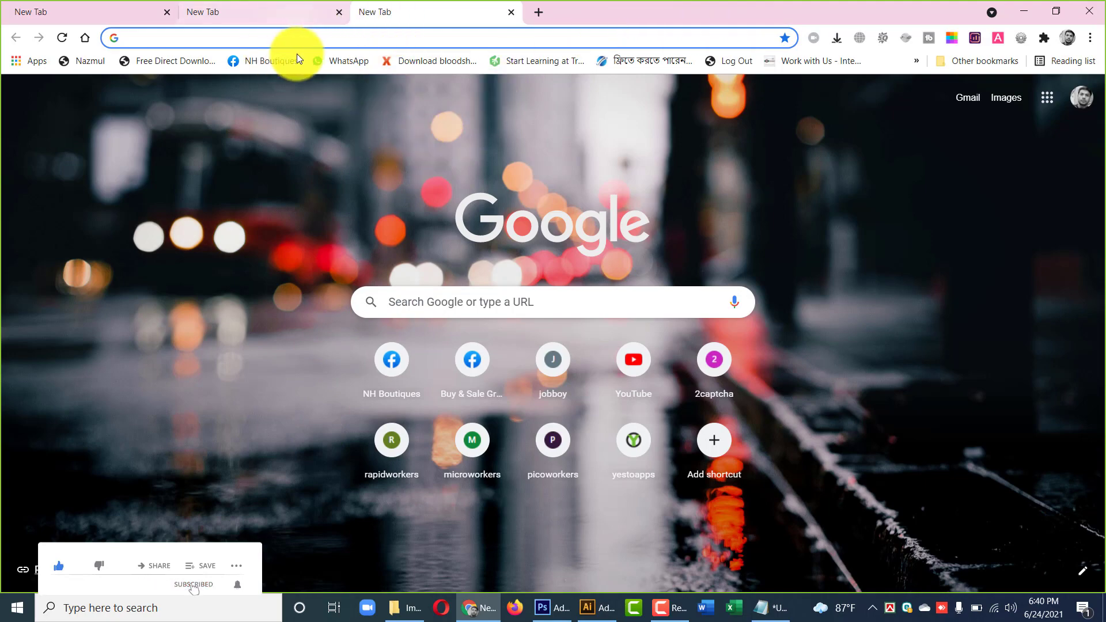
# Switch from the browser to the Images SEO folder and show the detailed properties of healthy-eating-ingredients-1200x628-facebook-1200x628.jpg.
pyautogui.click(1027, 11)
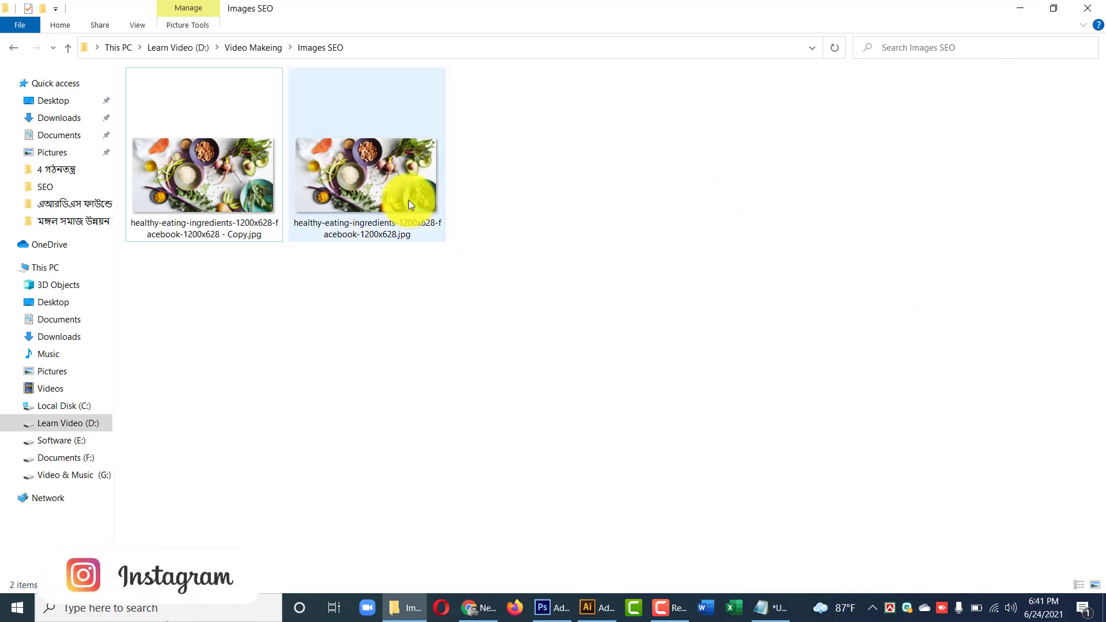
pyautogui.click(366, 200)
pyautogui.rightClick(367, 199)
pyautogui.click(260, 345)
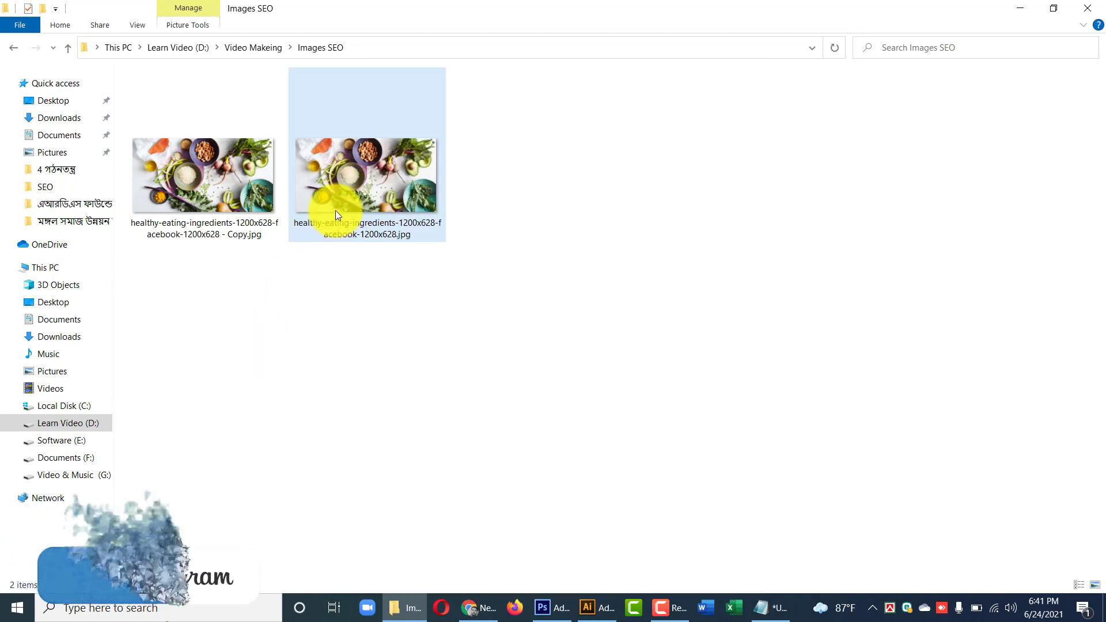
pyautogui.moveTo(338, 209)
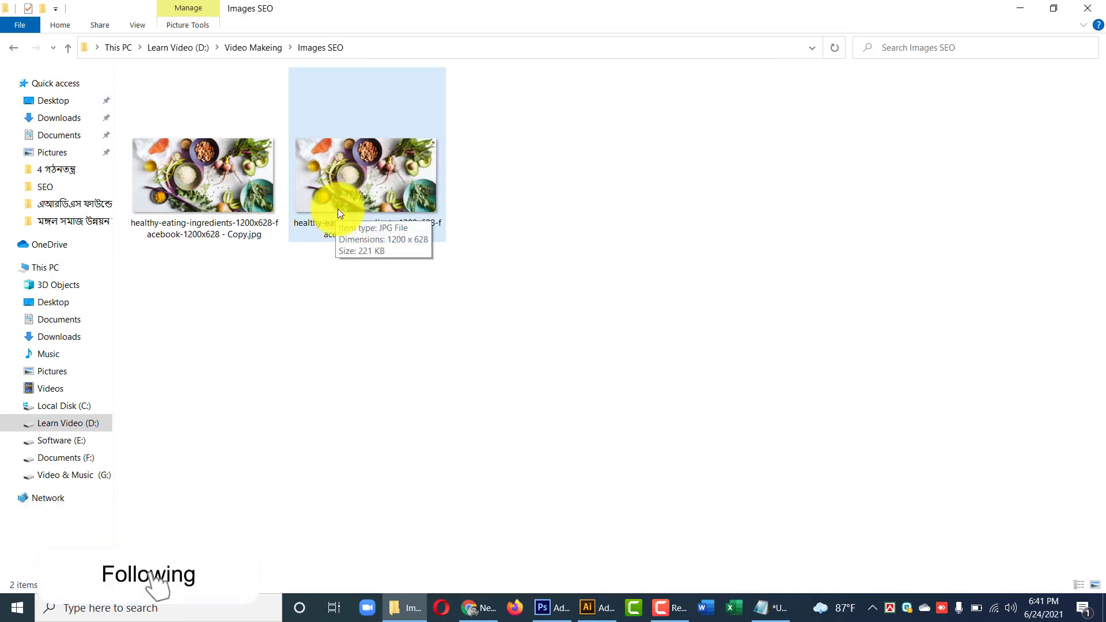
pyautogui.rightClick(368, 182)
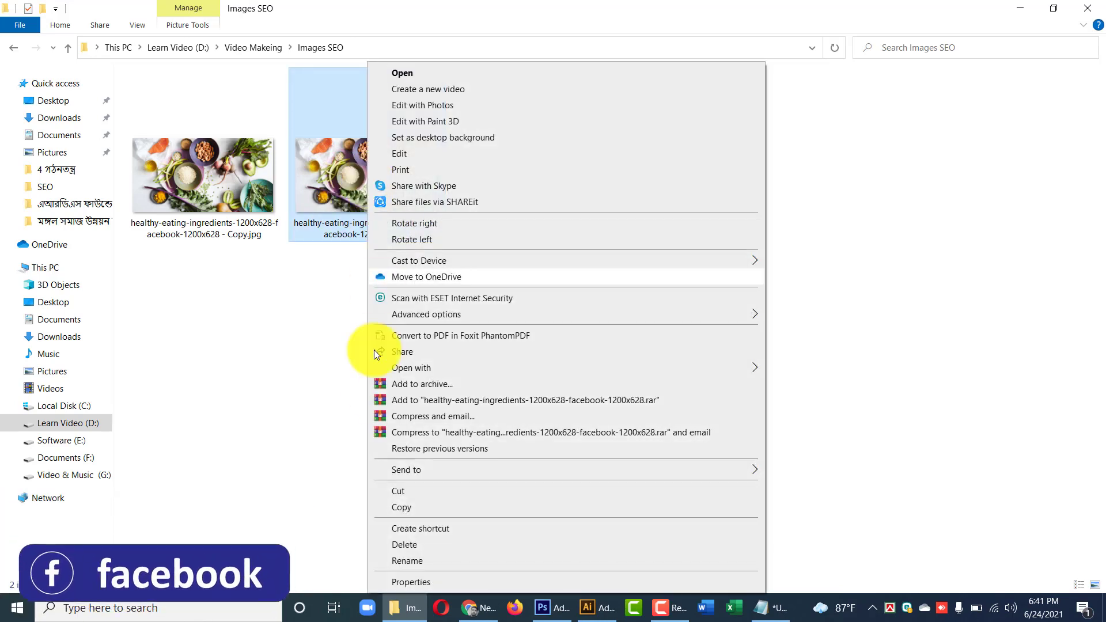
pyautogui.click(419, 580)
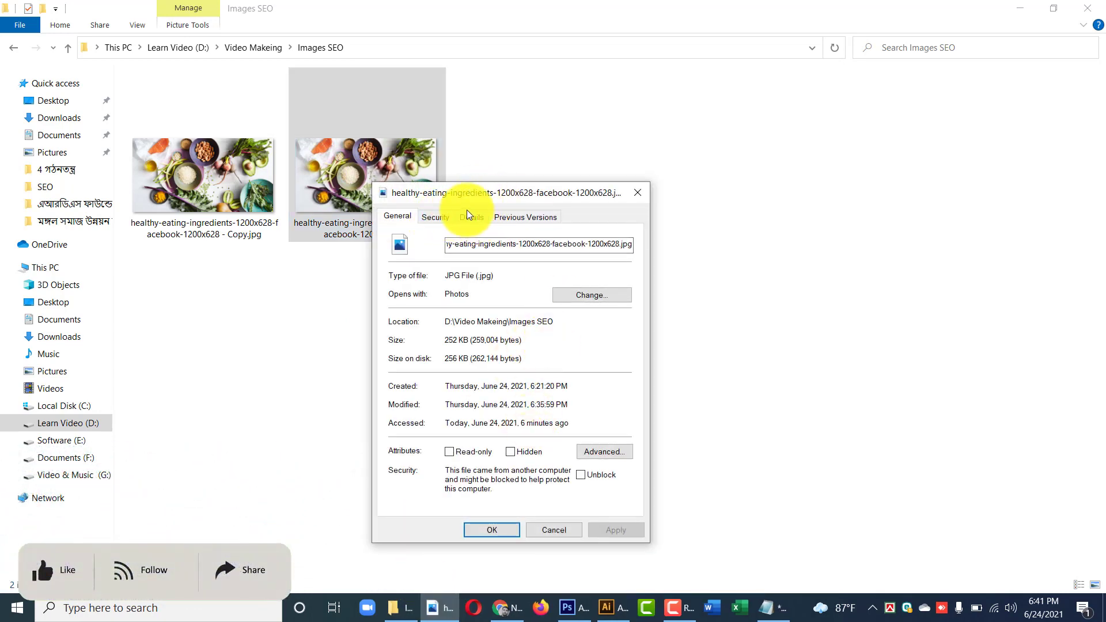
pyautogui.click(477, 220)
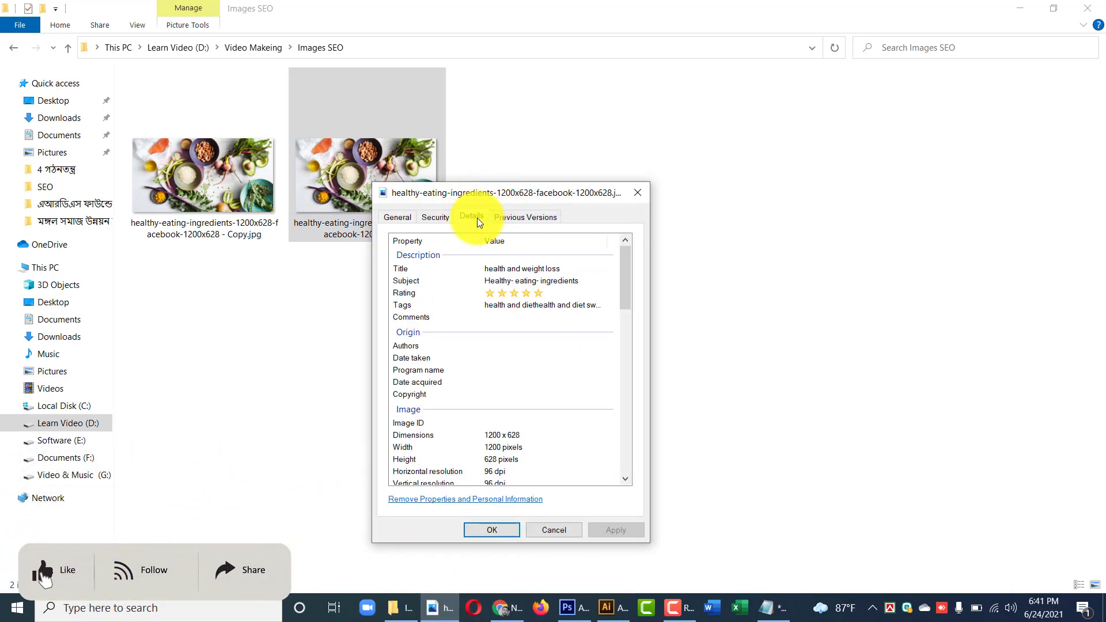
# Remove all removable properties and personal information from this image file, and close its properties.
pyautogui.click(461, 502)
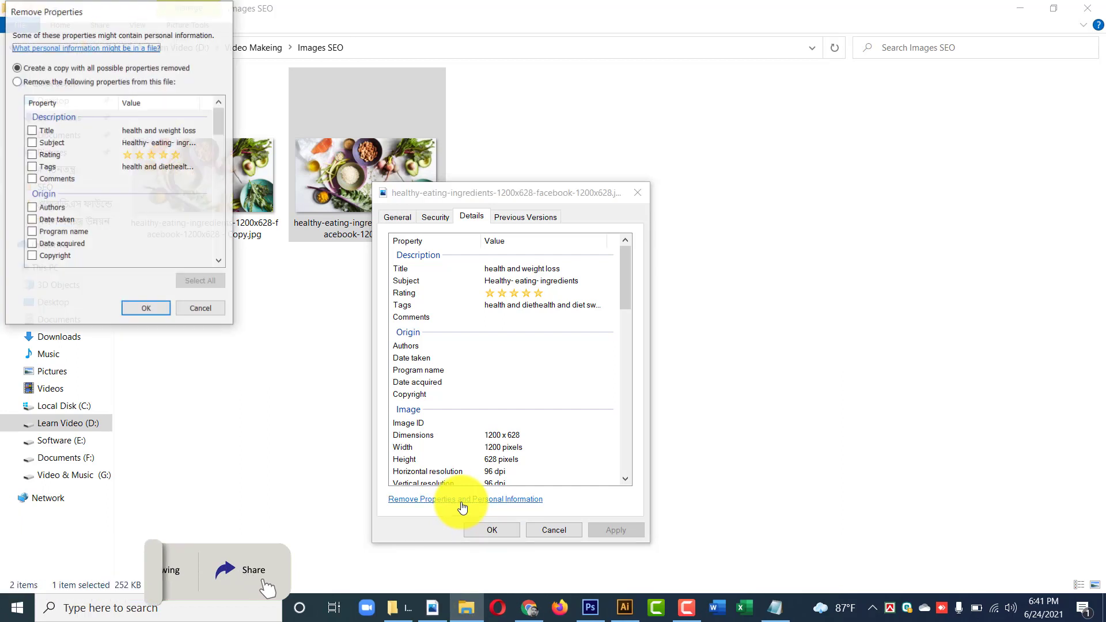
pyautogui.click(65, 82)
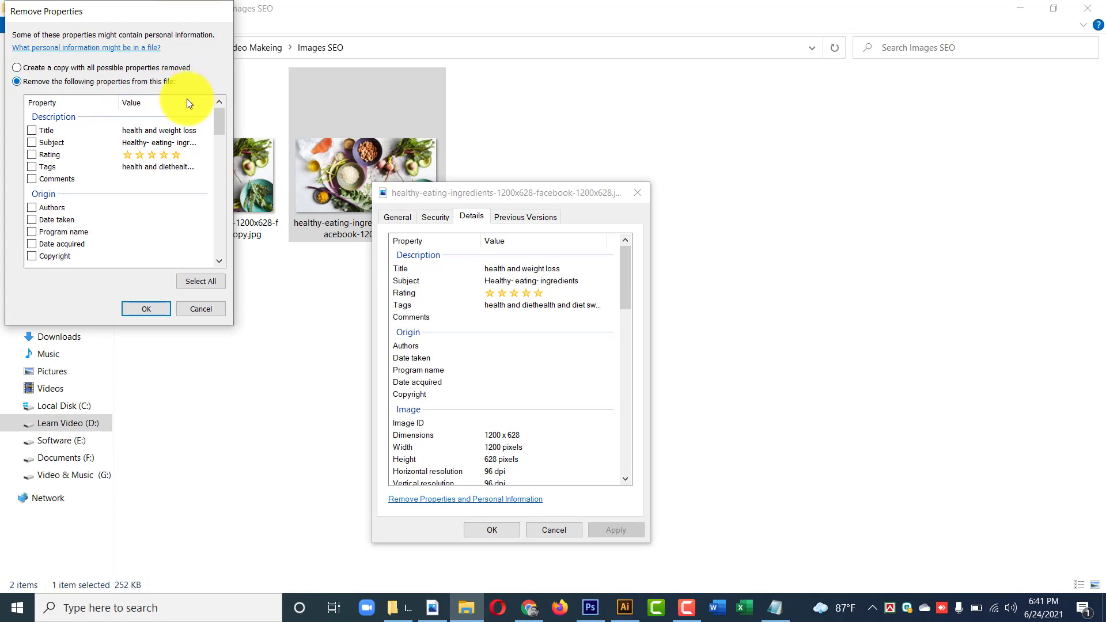
pyautogui.click(203, 281)
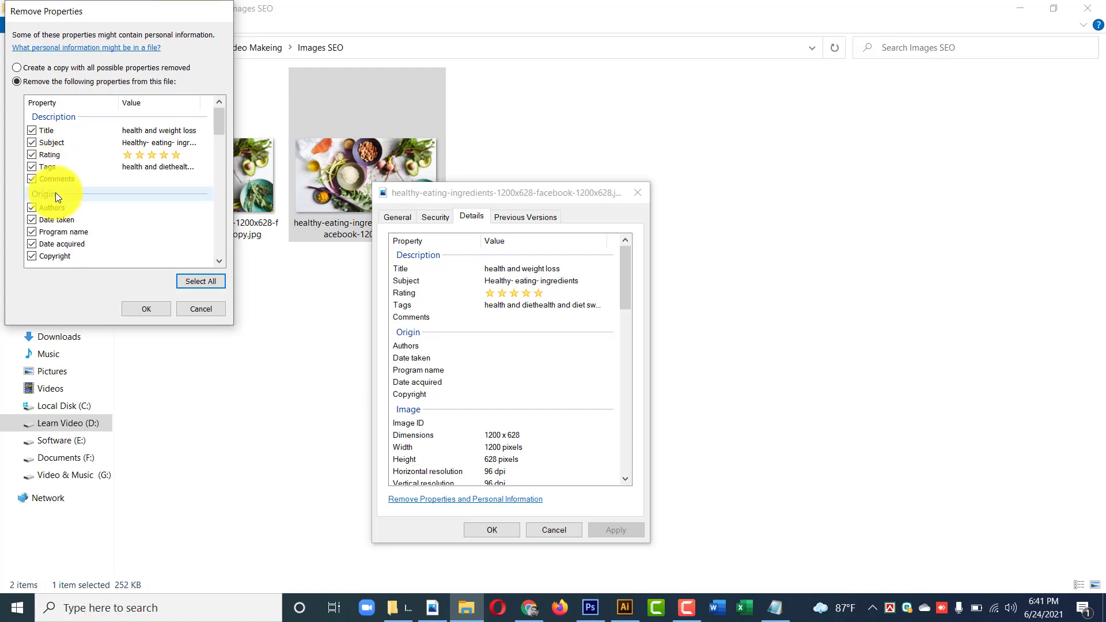
pyautogui.scroll(-3, 103, 229)
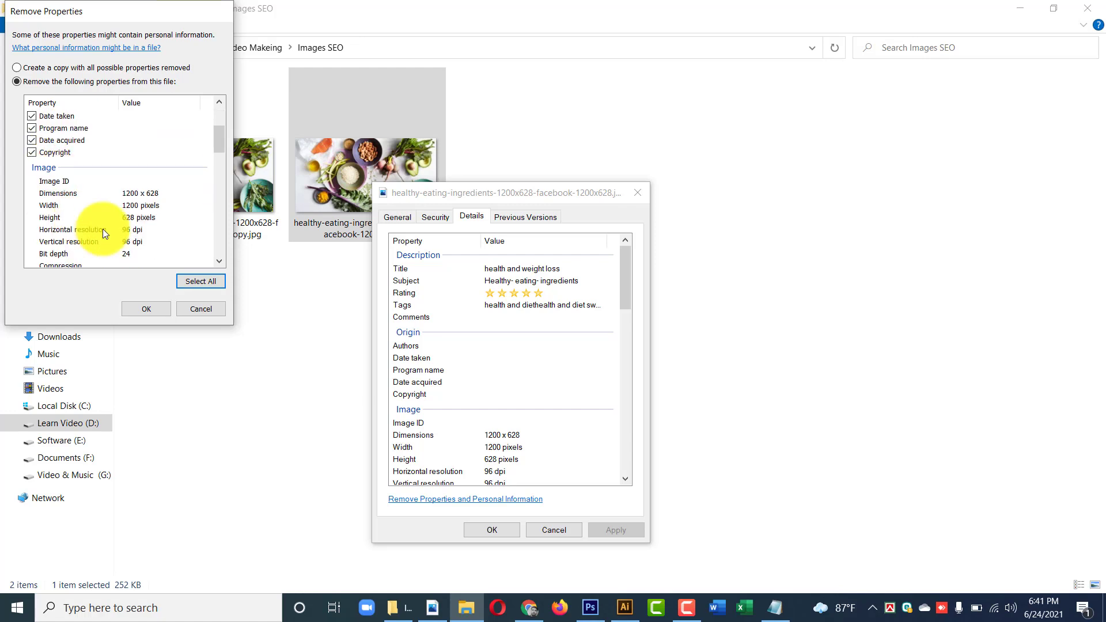
pyautogui.click(158, 307)
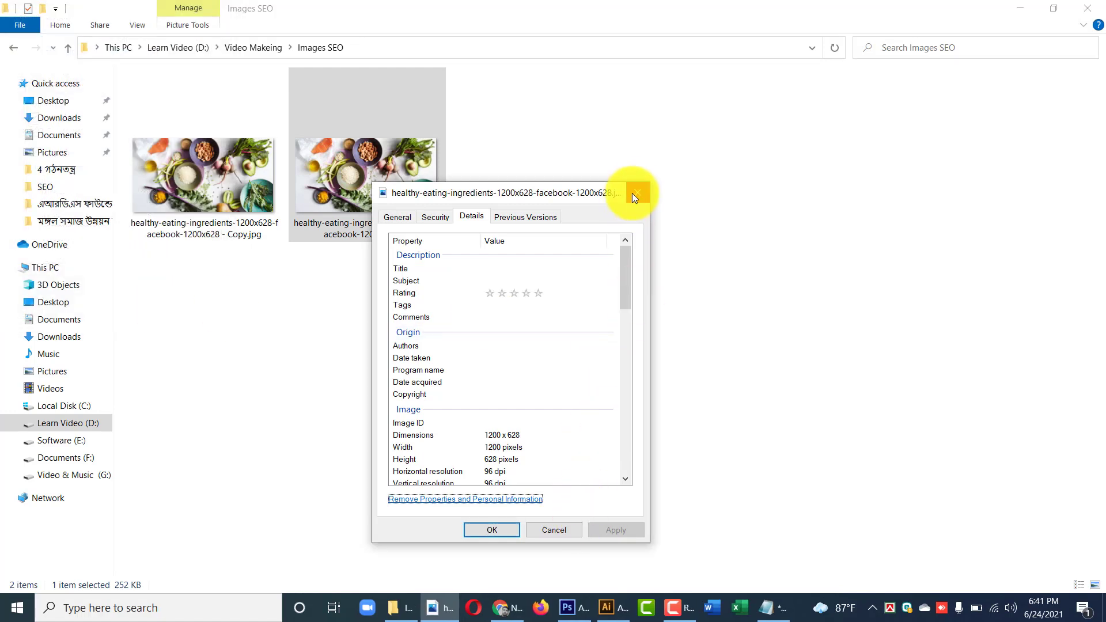
pyautogui.click(633, 195)
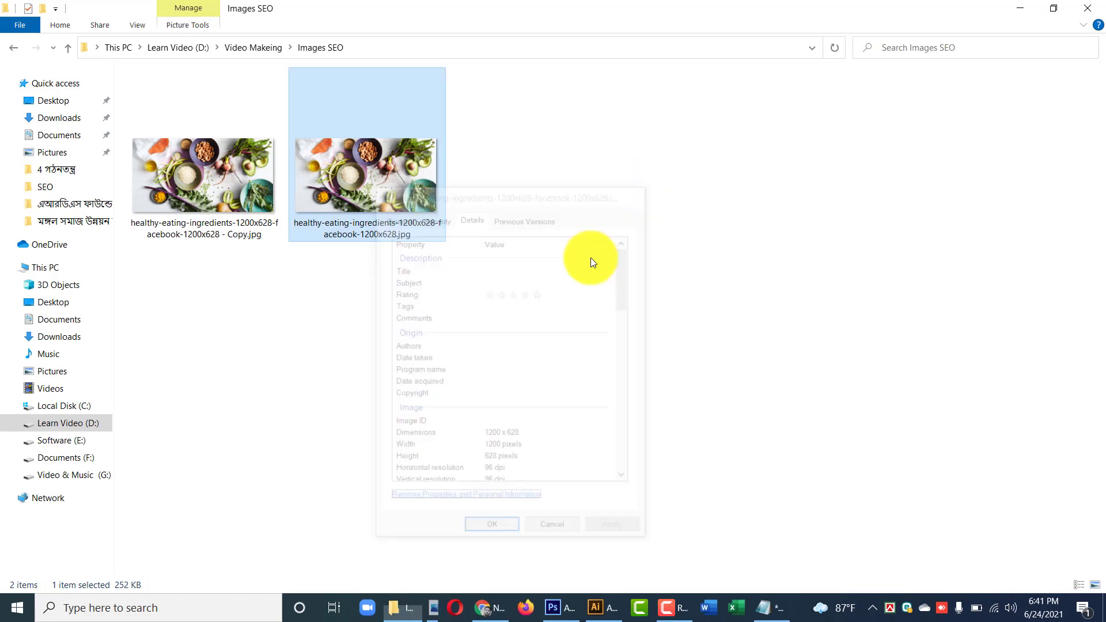
# Reopen the detailed properties of the same image and set its title to "Health and Deit loss".
pyautogui.rightClick(381, 179)
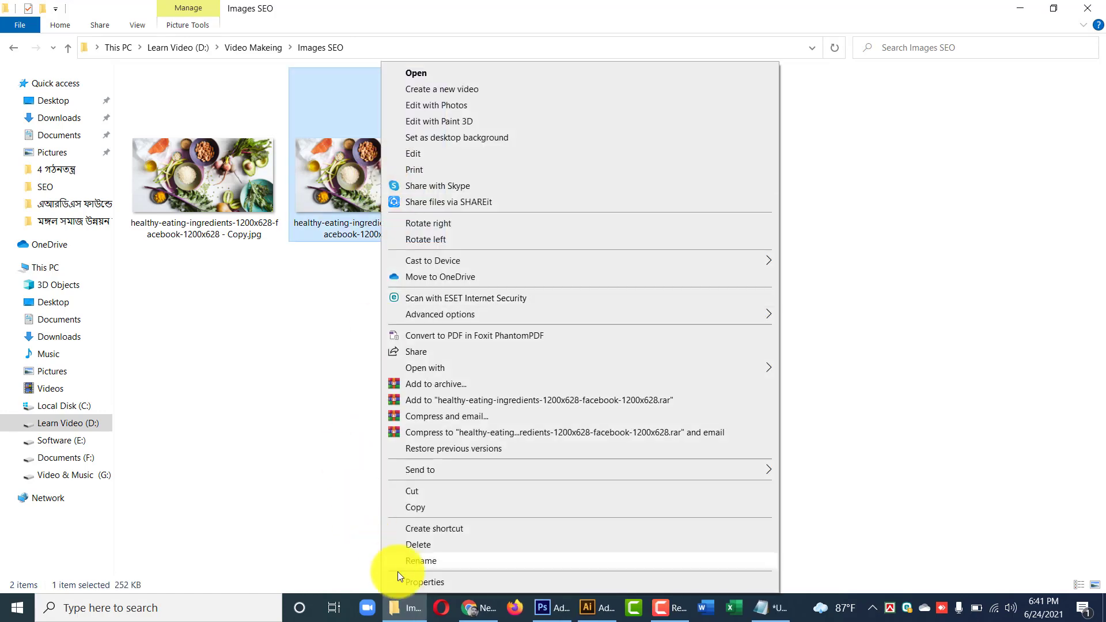
pyautogui.click(412, 581)
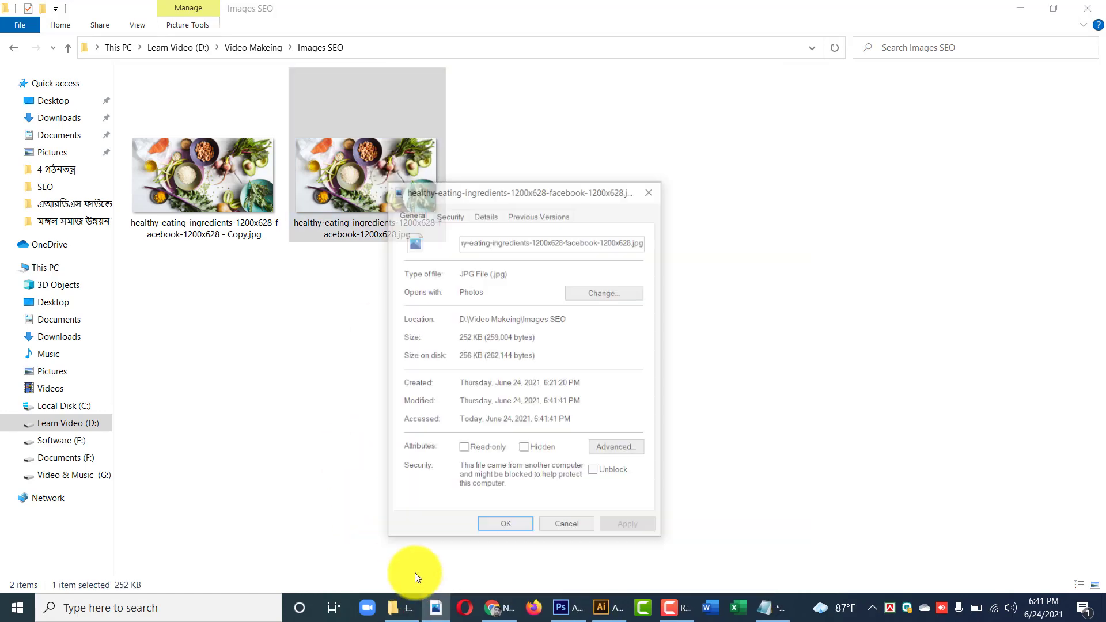
pyautogui.click(484, 217)
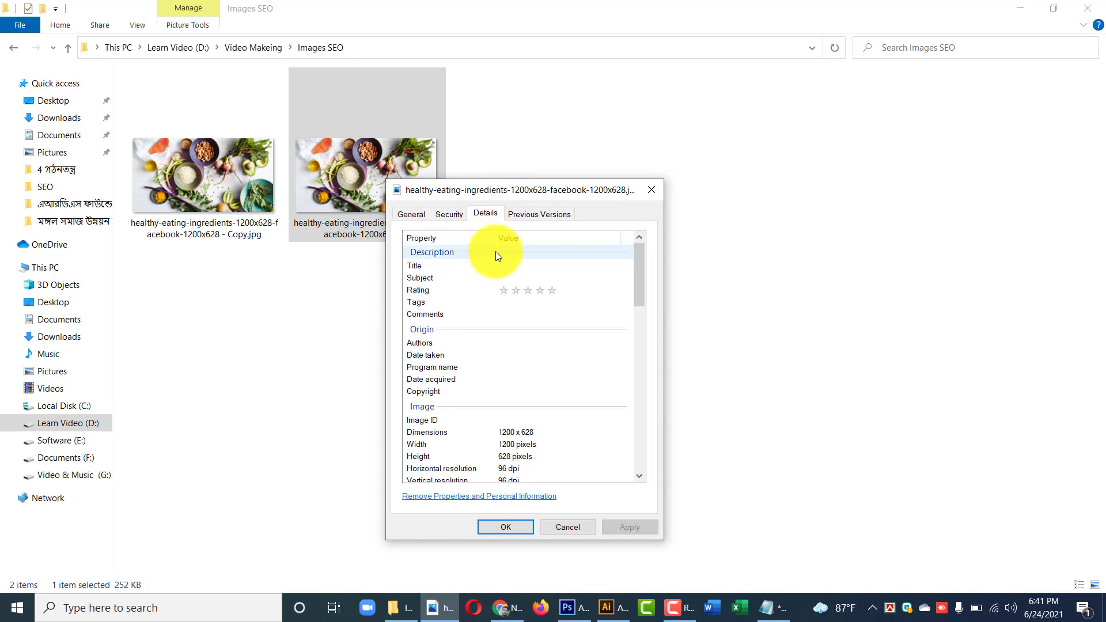
pyautogui.click(531, 268)
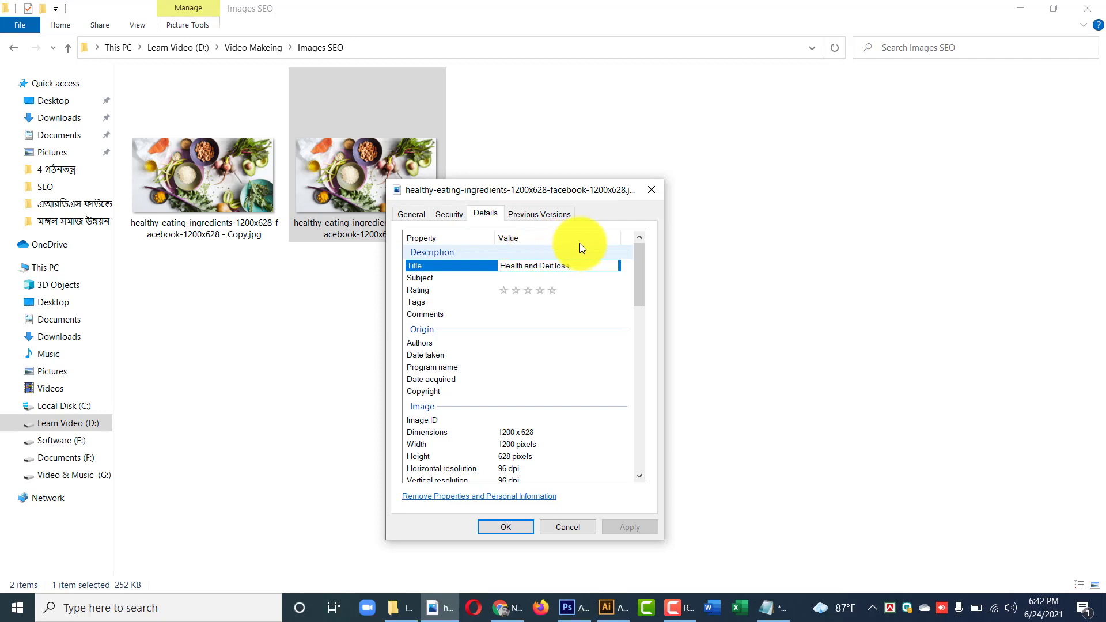
# Set the image's subject to "Health and weight loss" and its rating to five stars.
pyautogui.click(523, 279)
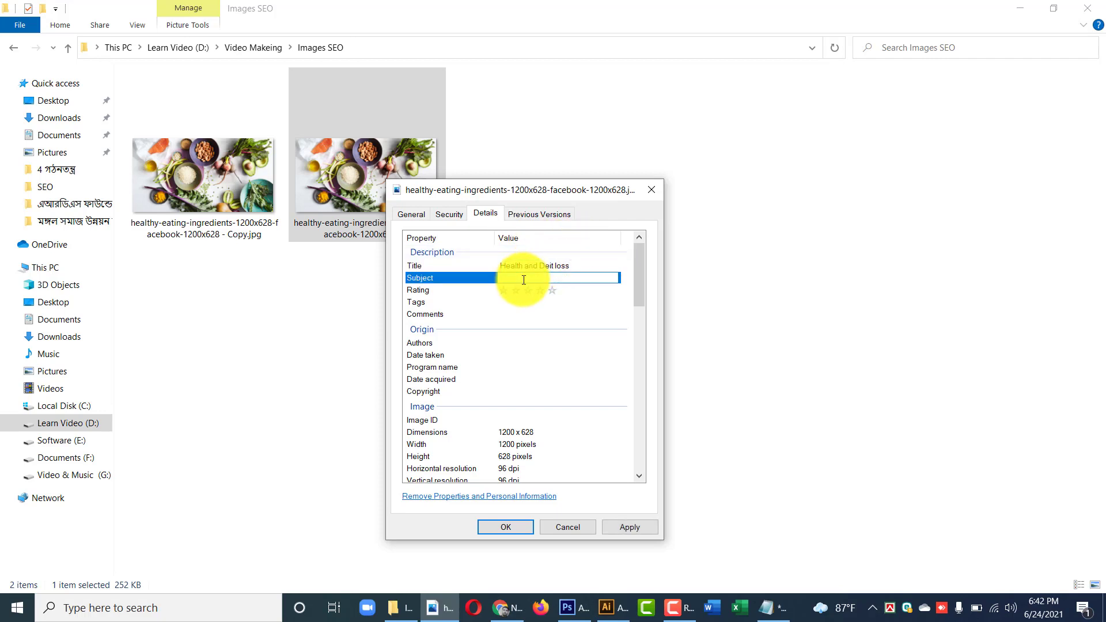
pyautogui.write('Health and weight loss')
pyautogui.click(457, 291)
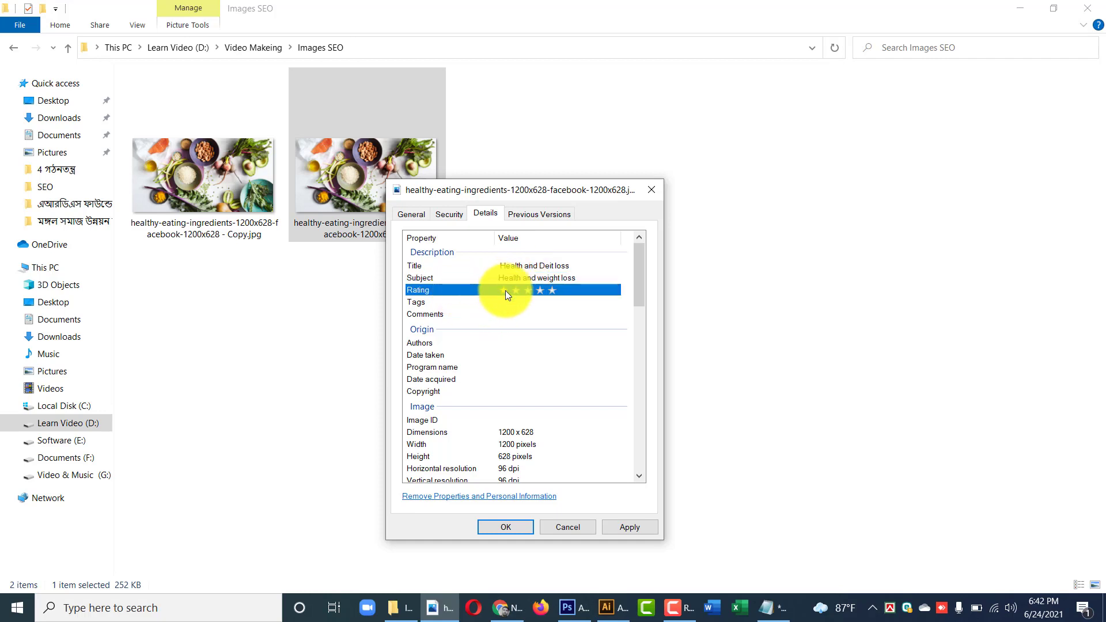
# Paste the health and diet keyword list from Notepad into the image's tags and apply the changes.
pyautogui.click(542, 303)
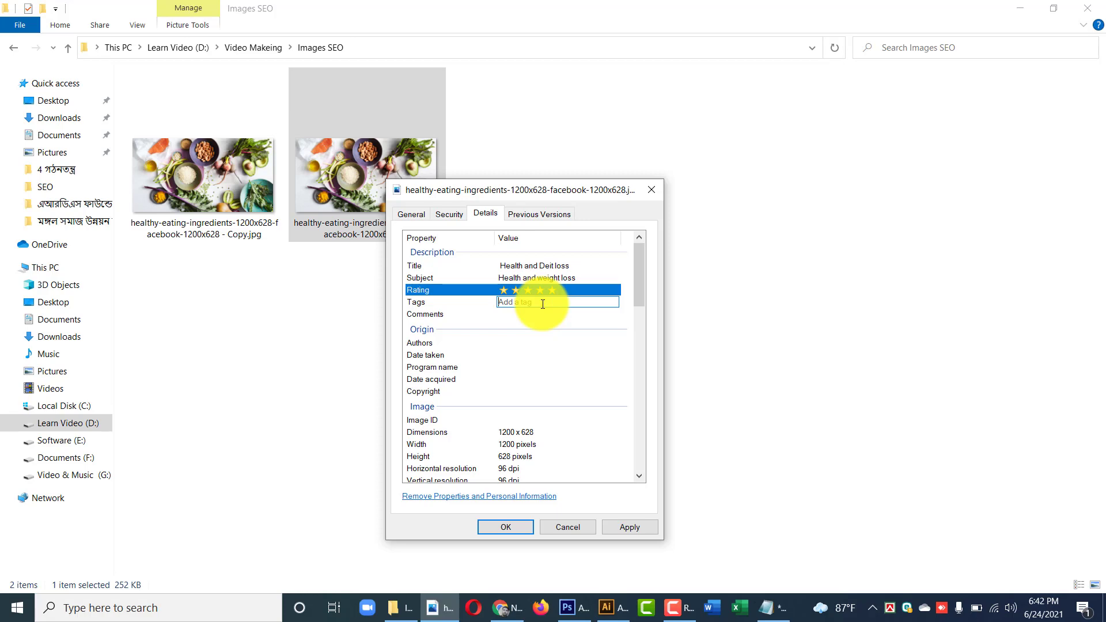
pyautogui.click(774, 607)
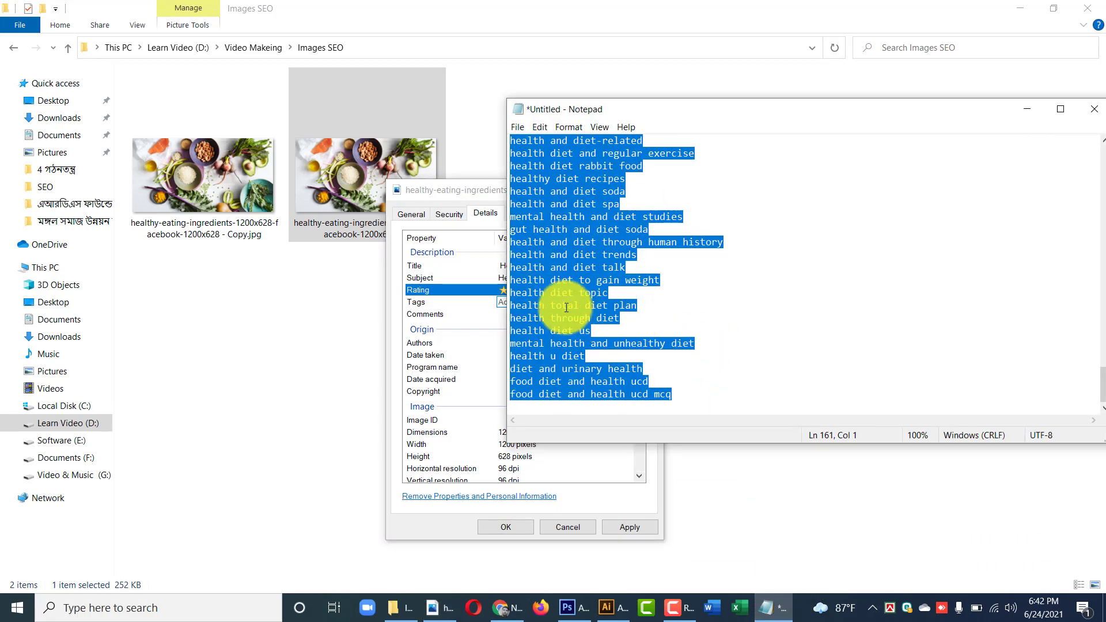
pyautogui.click(453, 304)
pyautogui.click(521, 302)
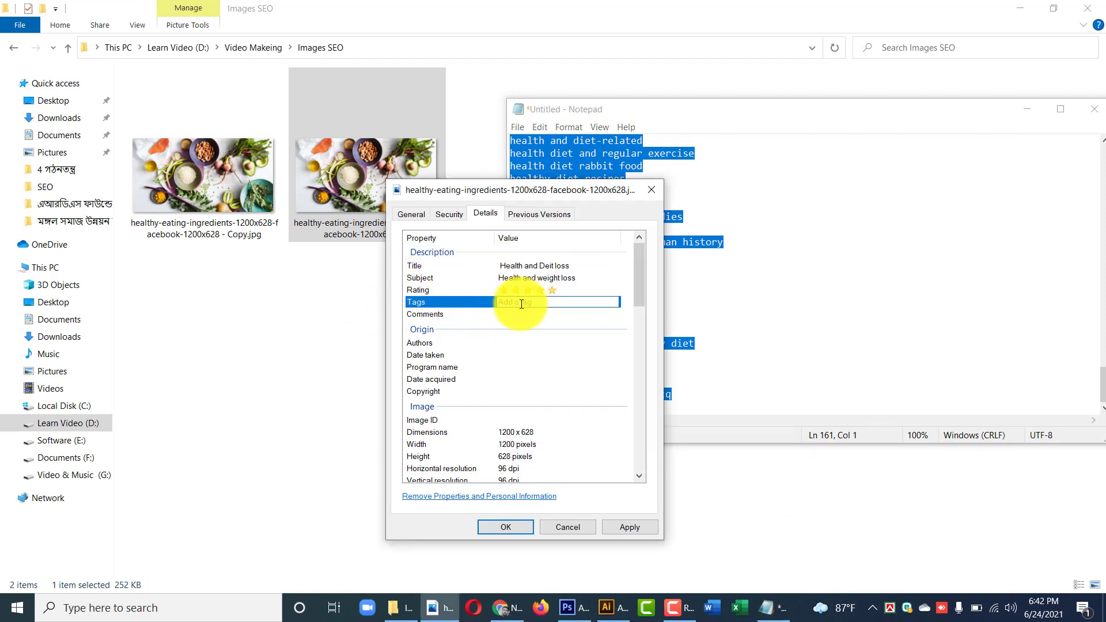
pyautogui.hotkey('ctrl', 'v')
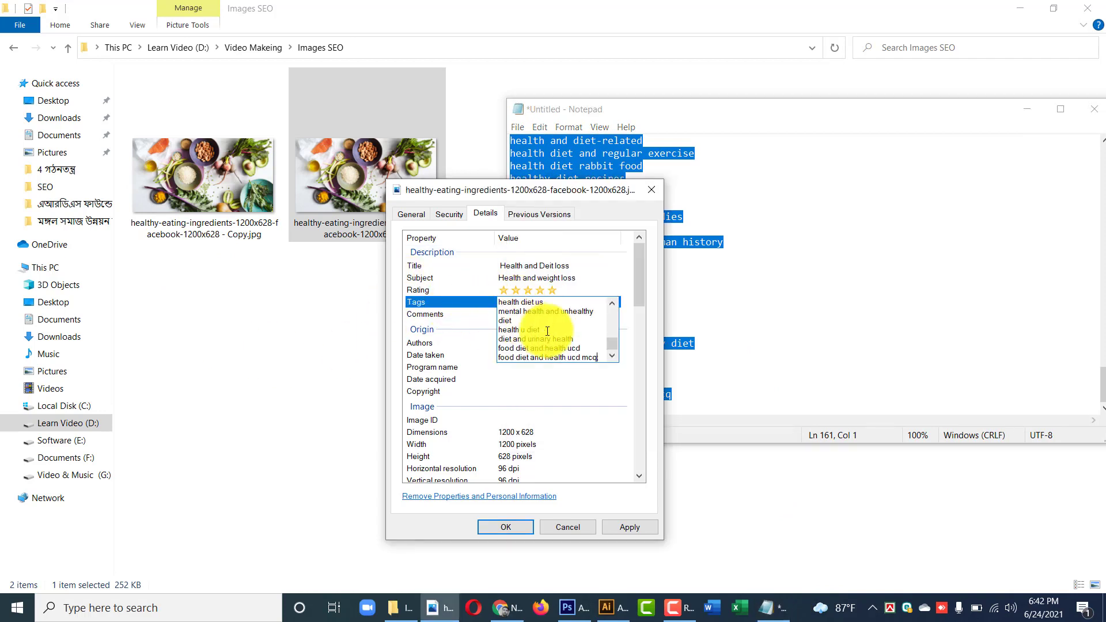
pyautogui.click(544, 380)
pyautogui.click(634, 529)
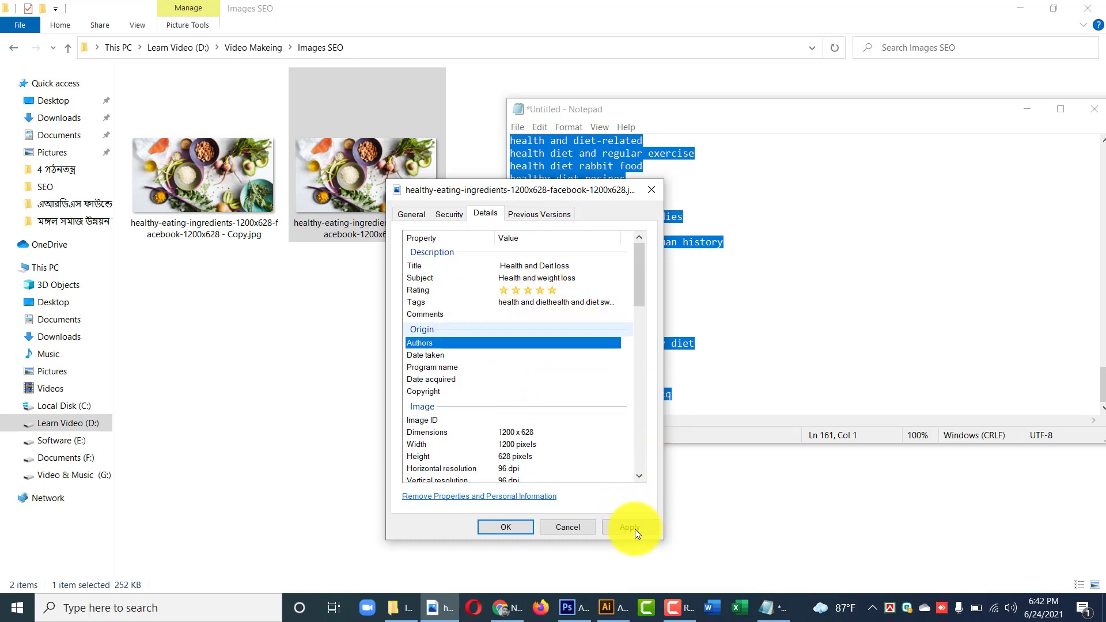
# Examine the image's origin properties: authors, date taken, program name, date acquired and copyright.
pyautogui.click(526, 379)
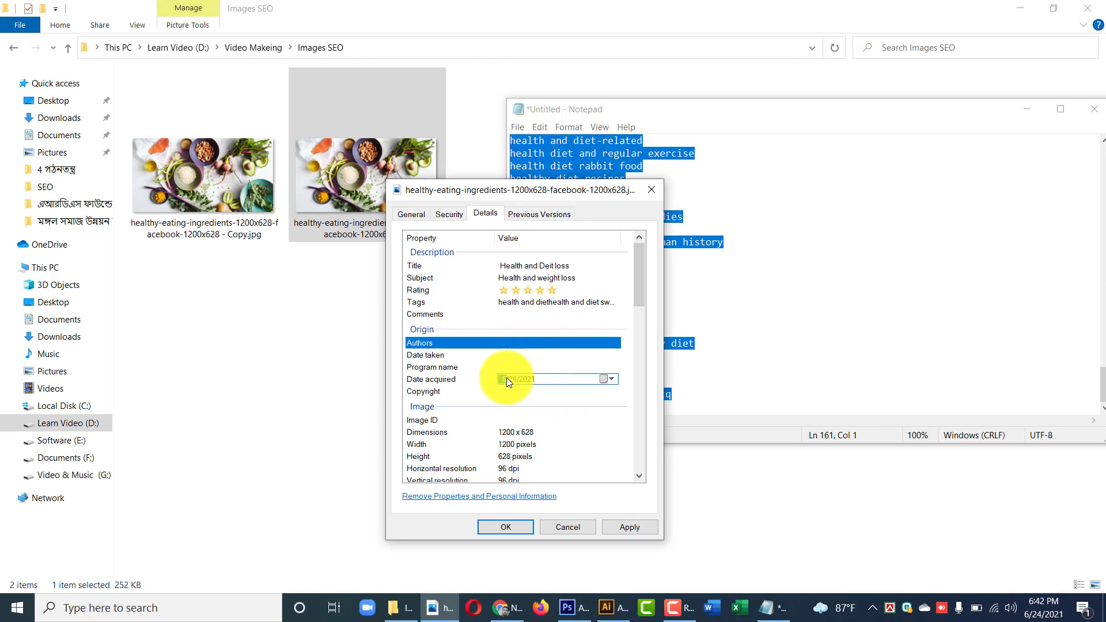
pyautogui.click(617, 383)
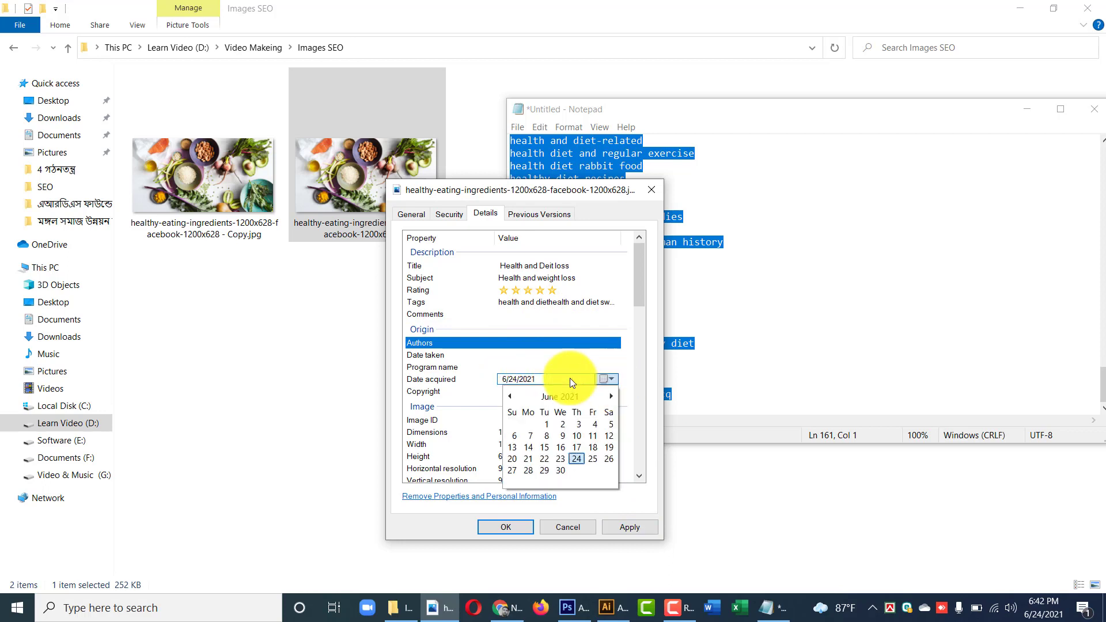
pyautogui.click(523, 352)
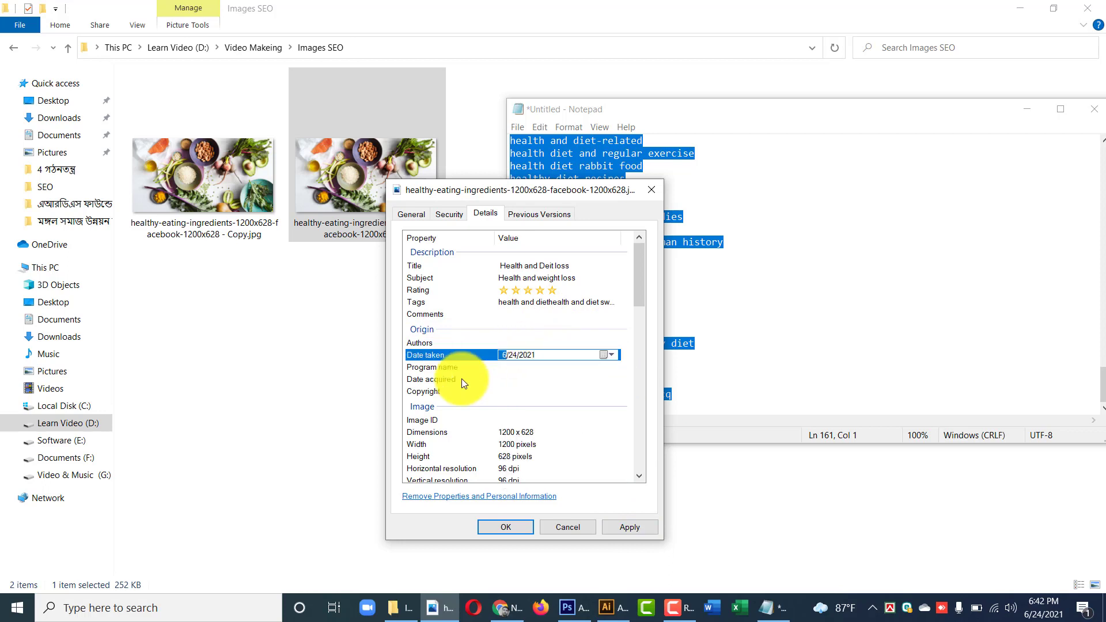
pyautogui.click(457, 344)
pyautogui.click(522, 342)
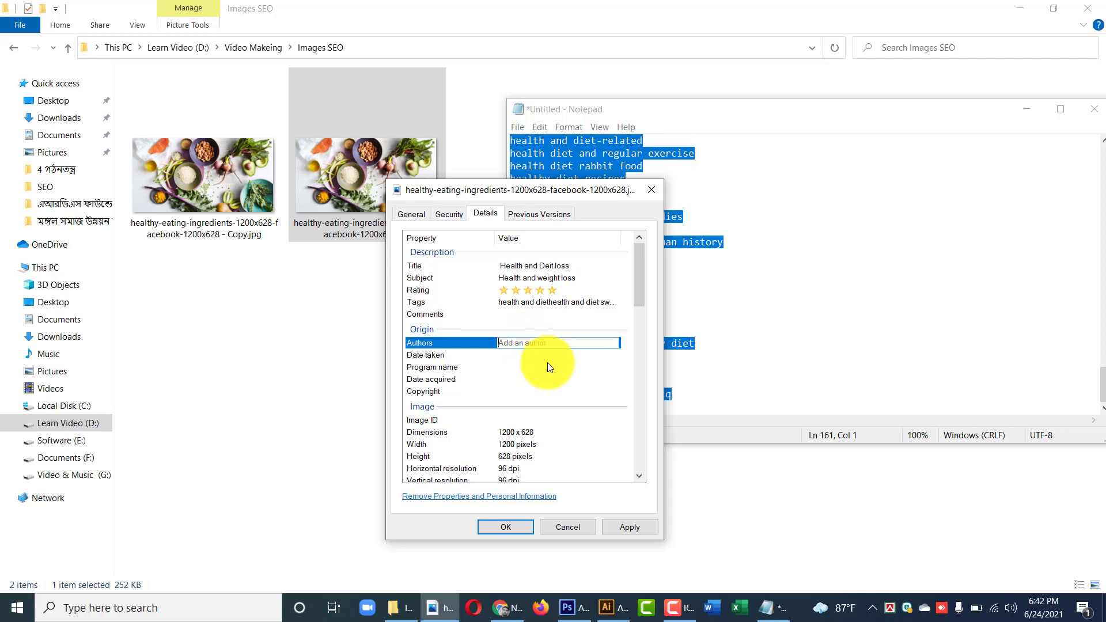
pyautogui.click(544, 366)
pyautogui.scroll(-1, 440, 380)
pyautogui.click(542, 355)
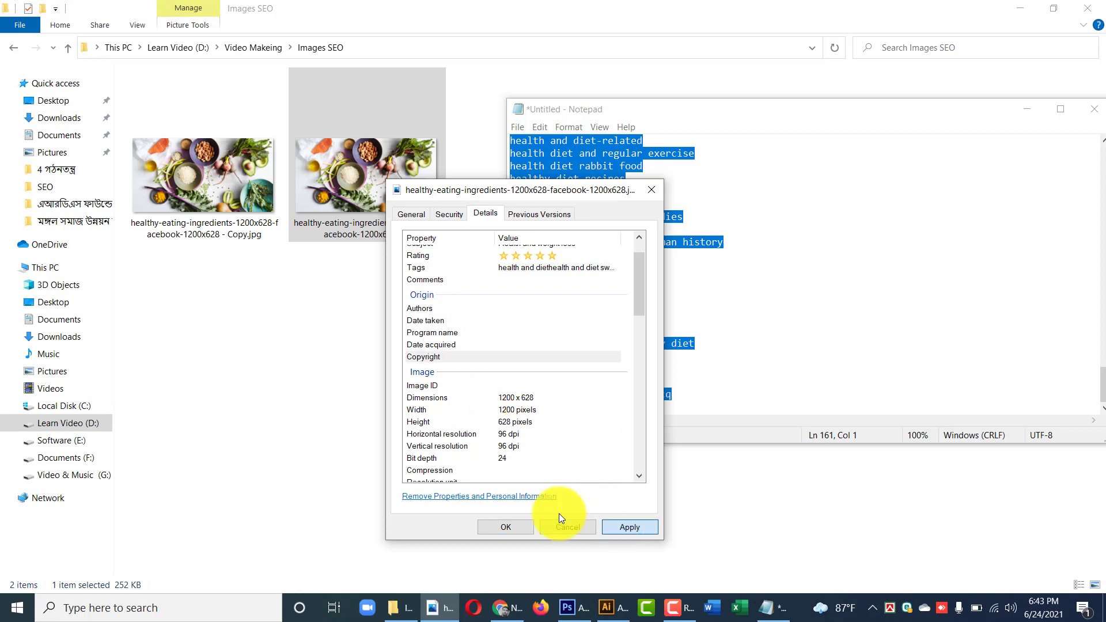
# Accept and close the image's properties, and put the Notepad keyword list out of view.
pyautogui.click(501, 528)
pyautogui.click(761, 109)
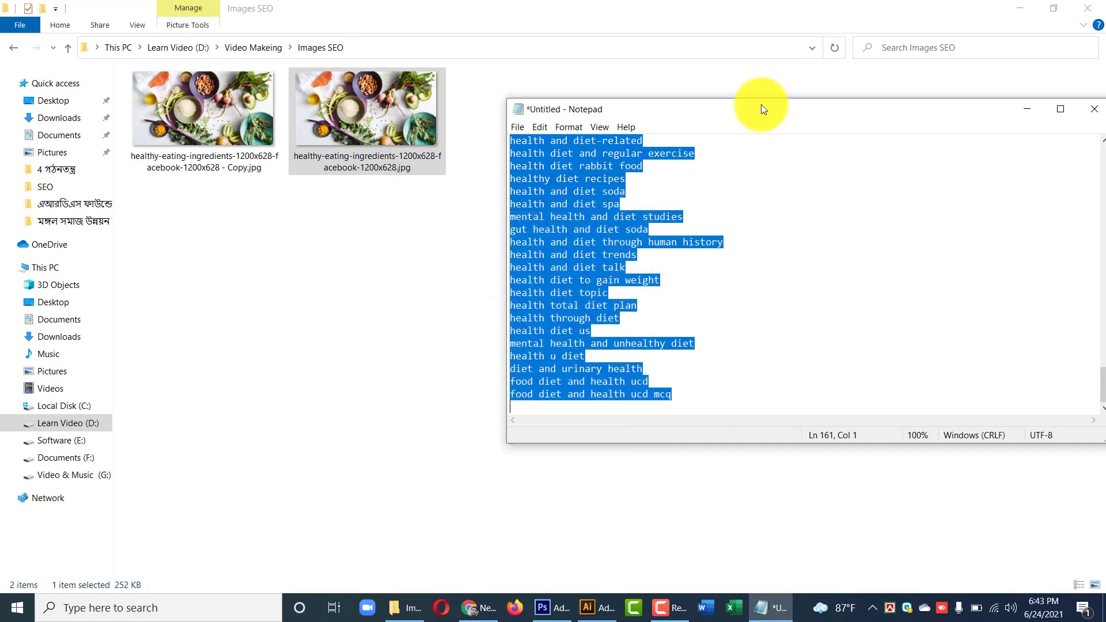
pyautogui.click(386, 120)
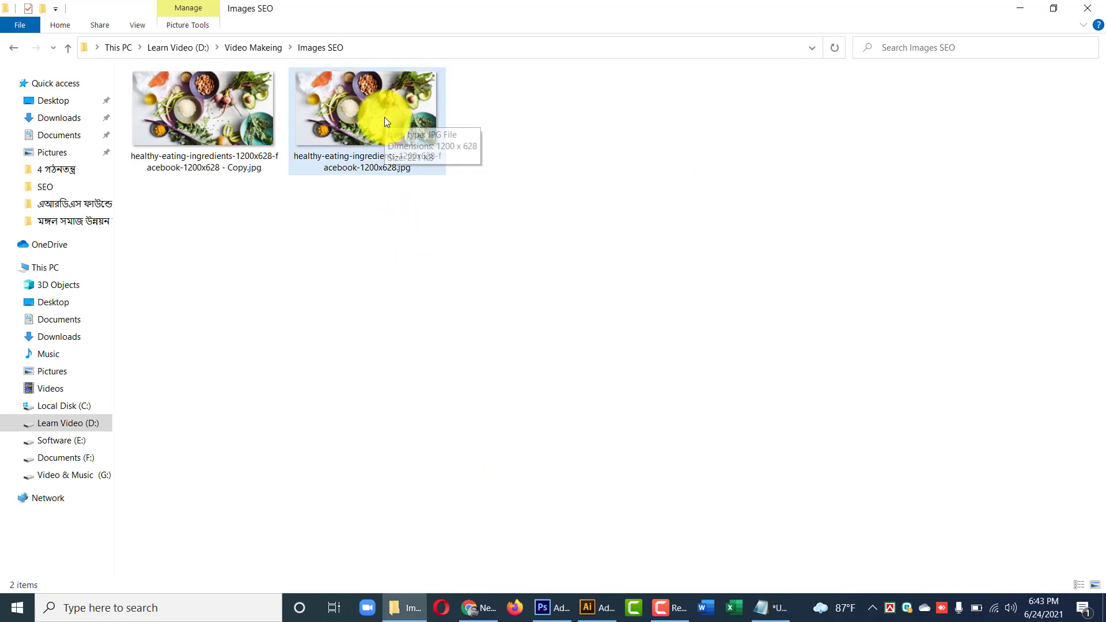
pyautogui.rightClick(203, 133)
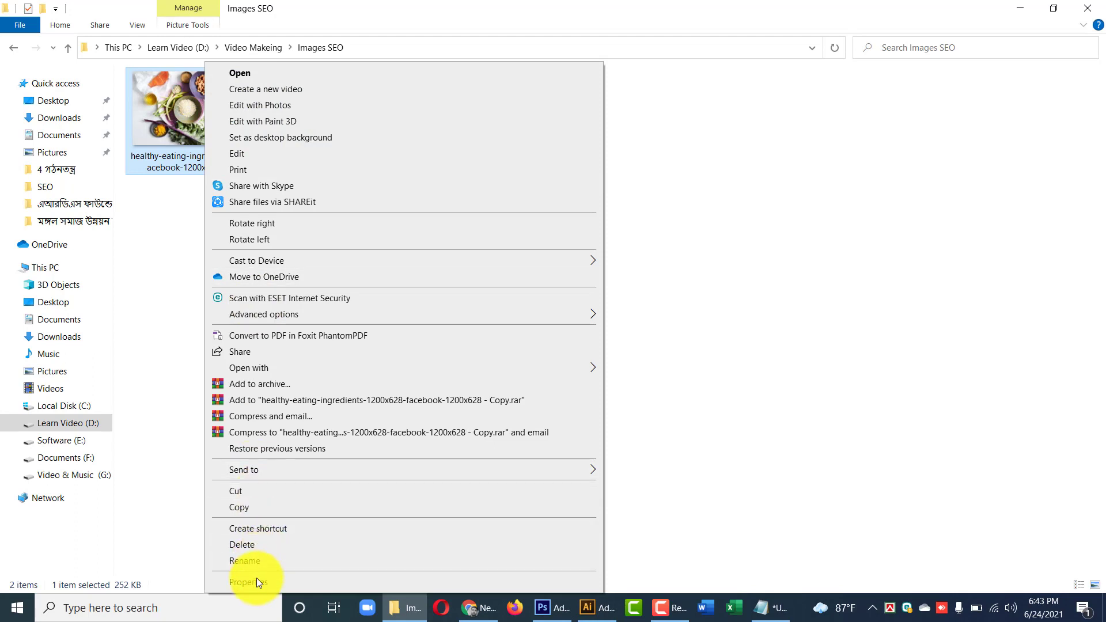
pyautogui.click(845, 193)
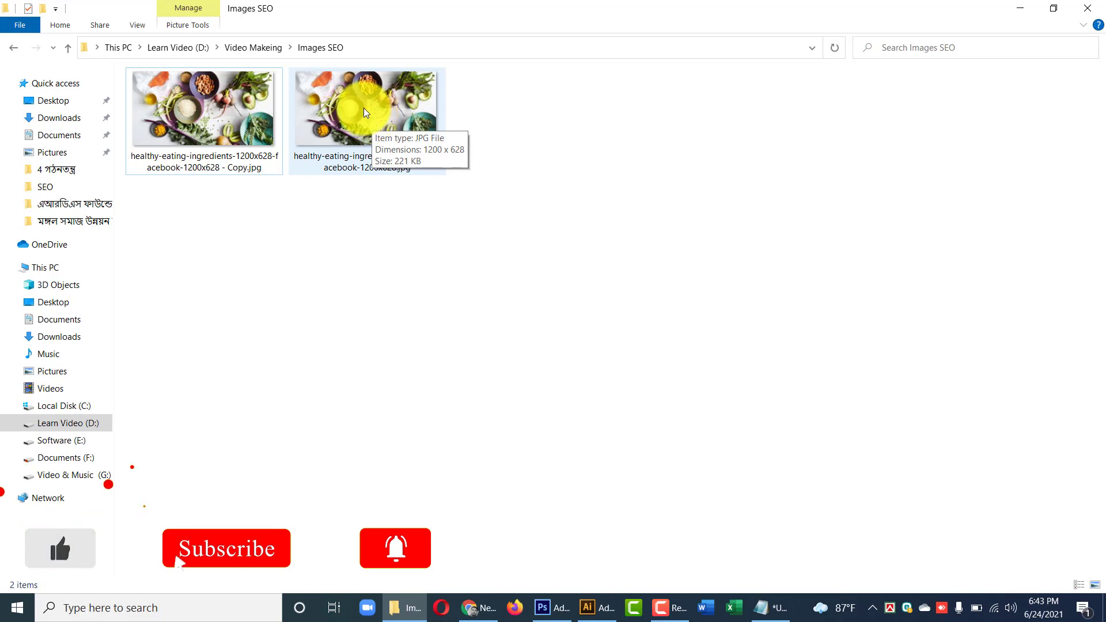
# Open healthy-eating-ingredients-1200x628-facebook-1200x628.jpg in Photoshop and display its File Info metadata.
pyautogui.moveTo(371, 120)
pyautogui.mouseDown()
pyautogui.moveTo(390, 191)
pyautogui.moveTo(621, 523)
pyautogui.moveTo(546, 610)
pyautogui.moveTo(575, 399)
pyautogui.moveTo(594, 354)
pyautogui.mouseUp()
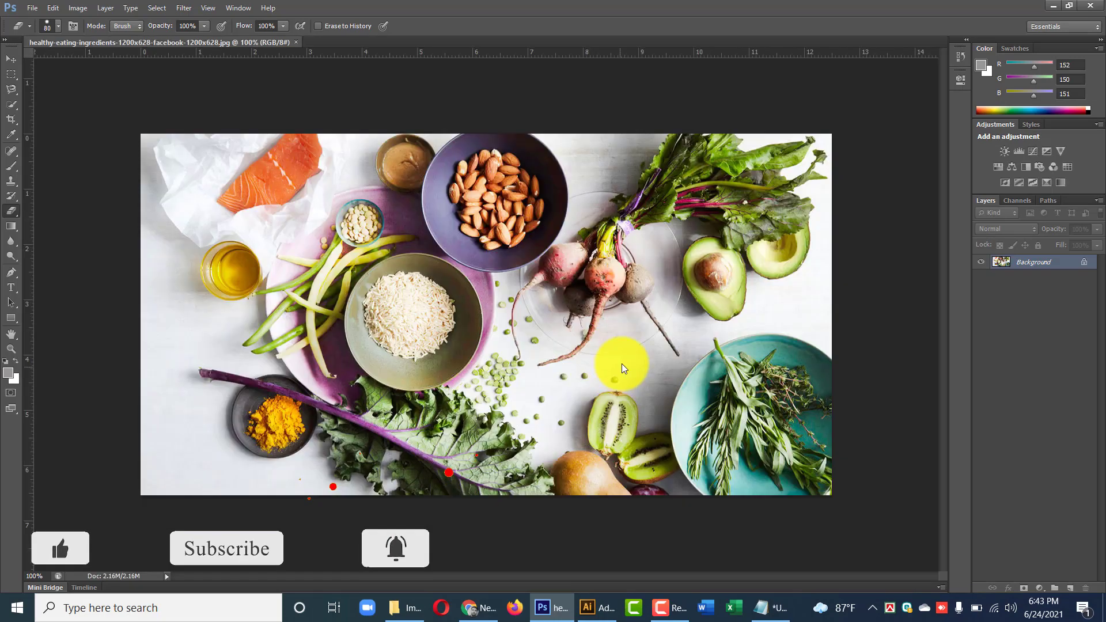
pyautogui.click(33, 5)
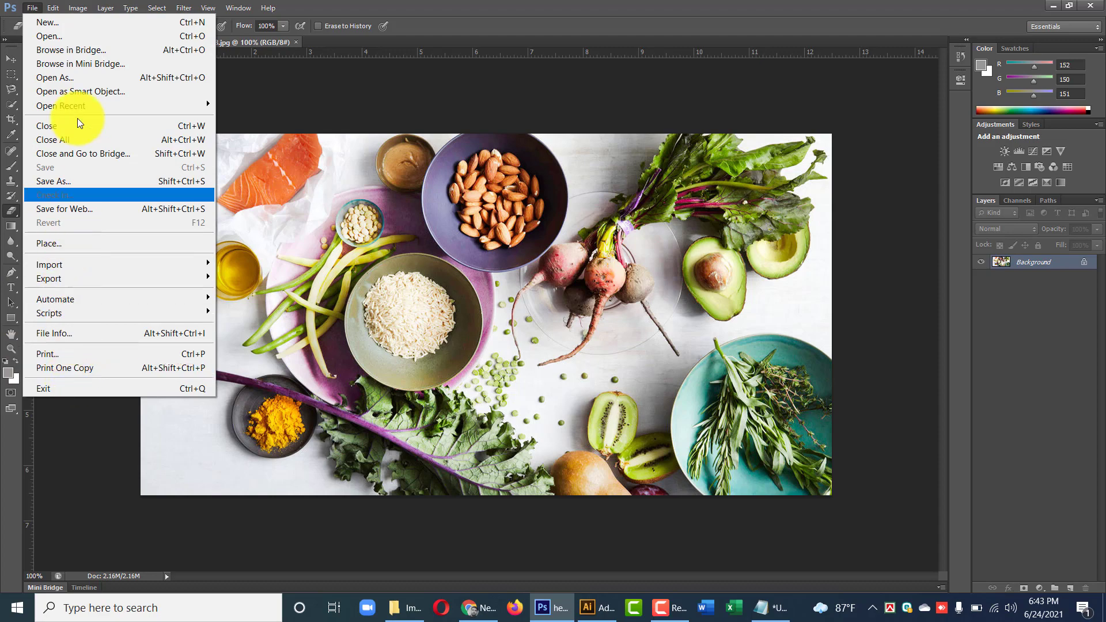
pyautogui.click(60, 334)
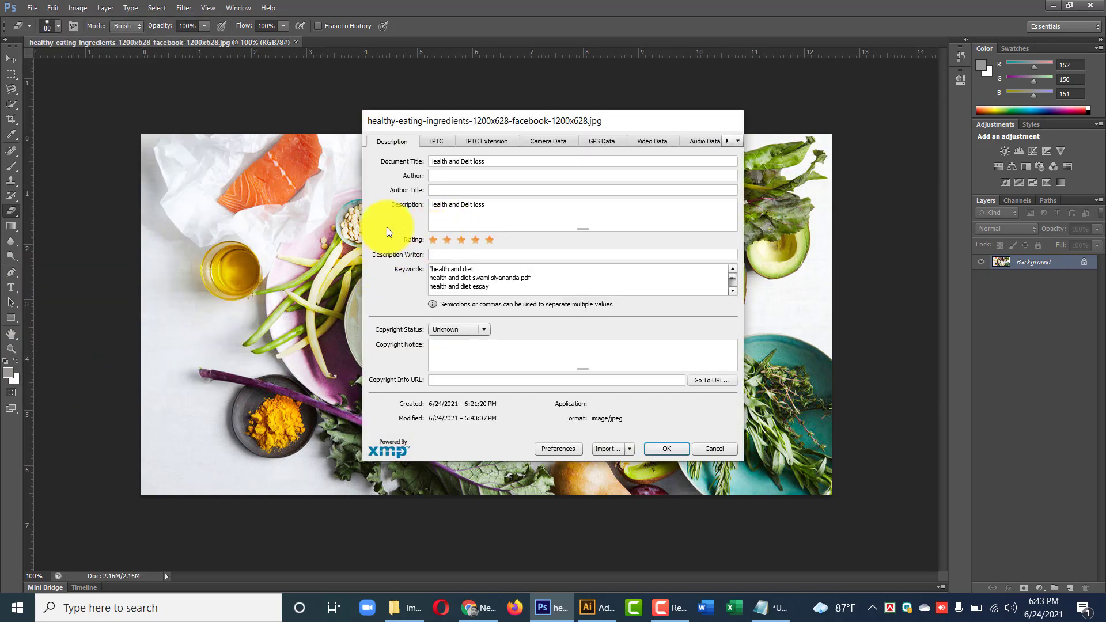
# Set the image's copyright status to Copyrighted in the description metadata.
pyautogui.moveTo(507, 161); pyautogui.dragTo(424, 156)
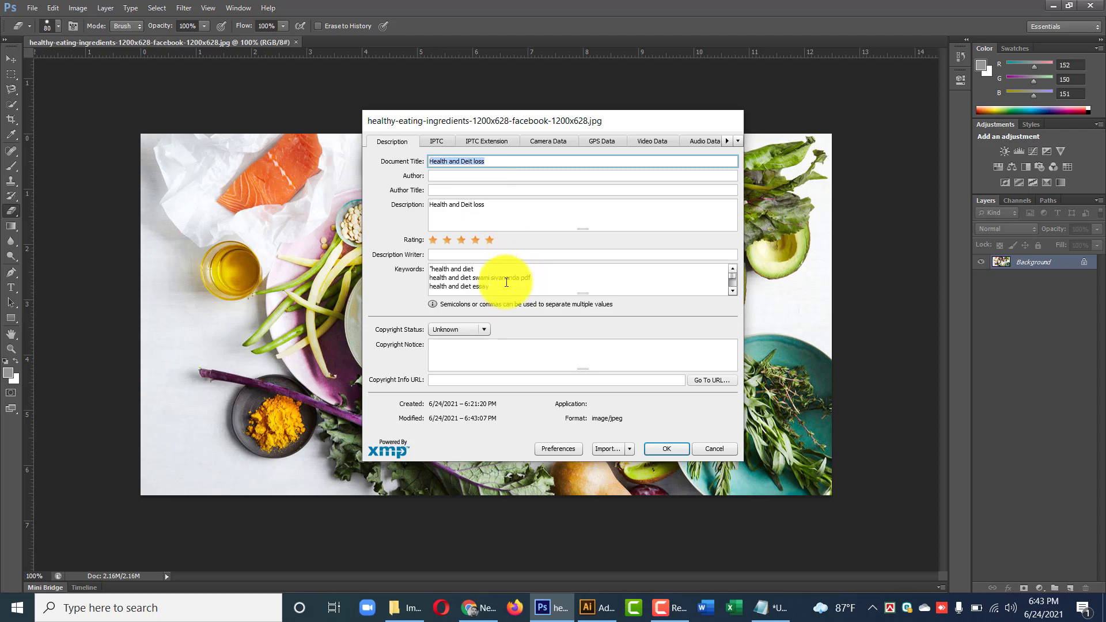
pyautogui.click(468, 327)
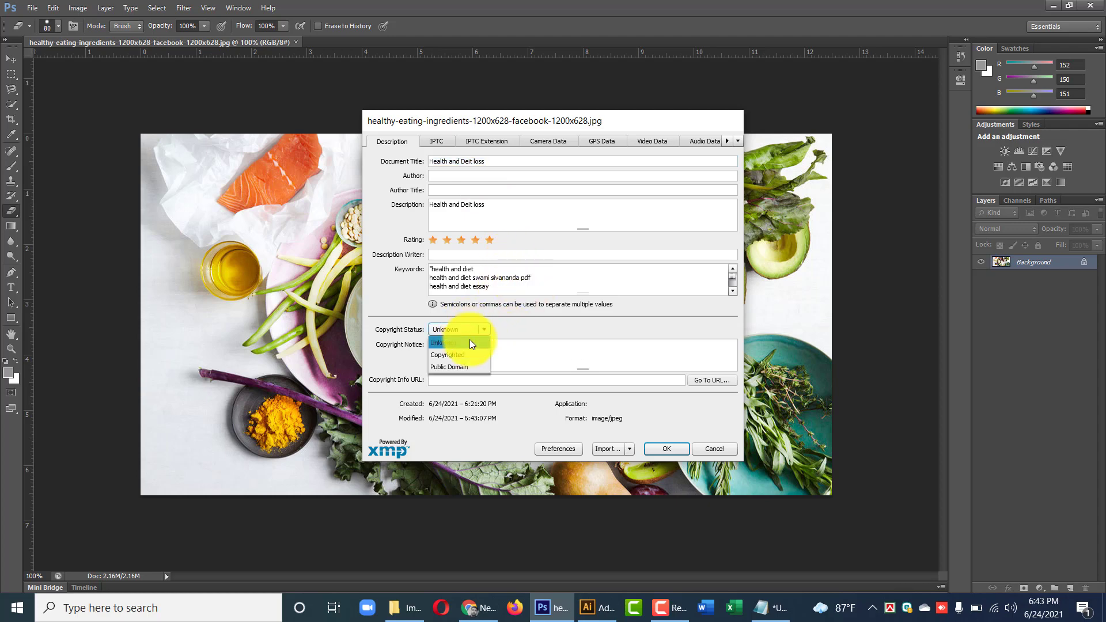
pyautogui.click(473, 354)
pyautogui.click(484, 353)
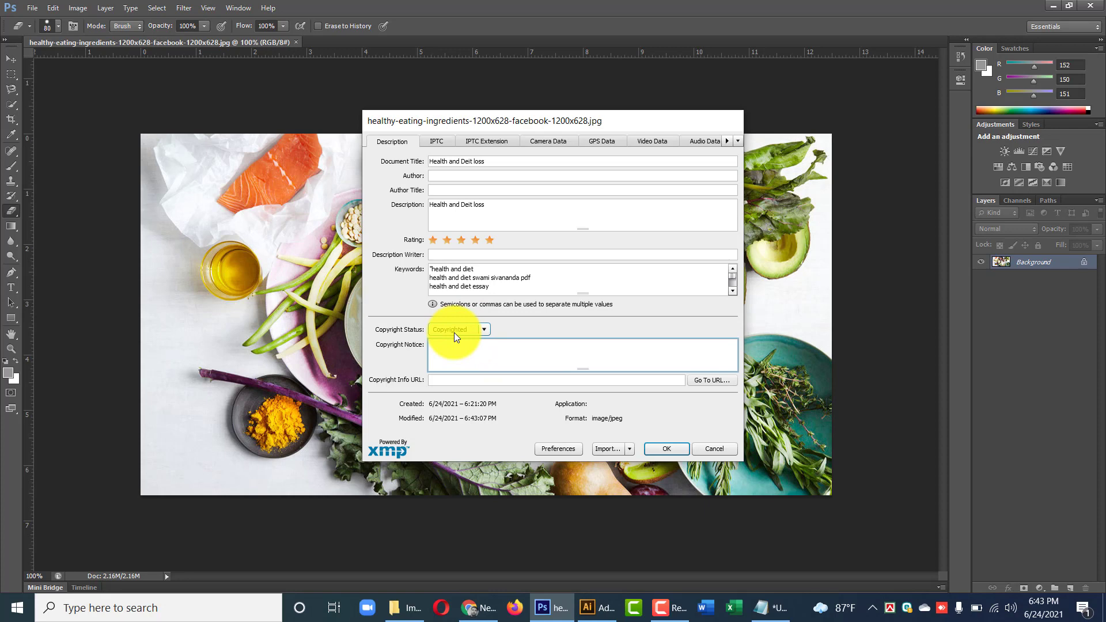
pyautogui.click(454, 380)
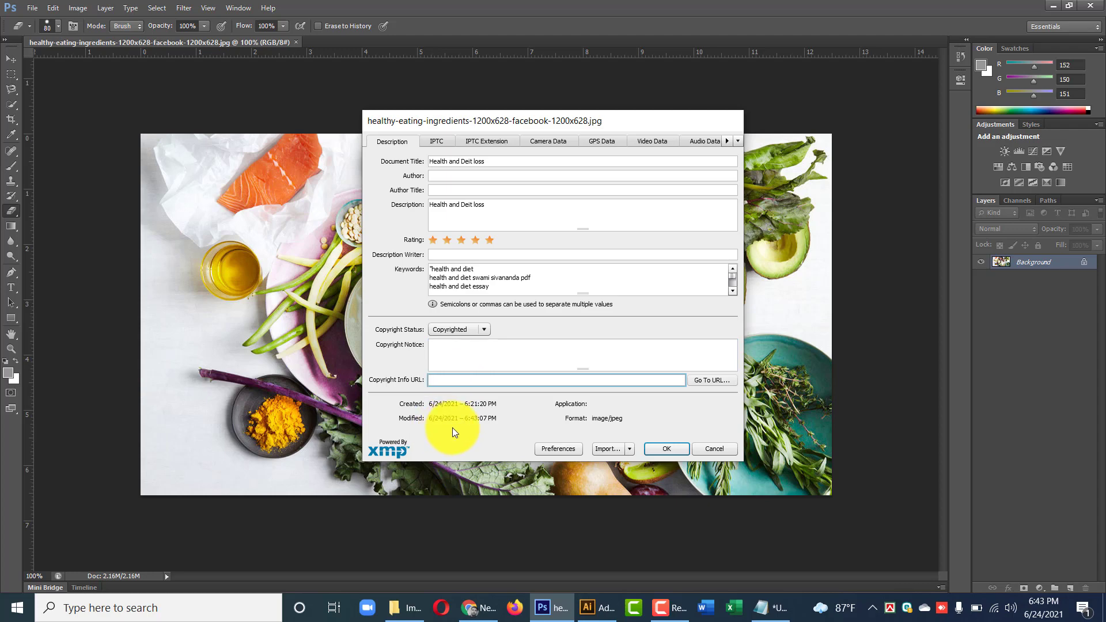
pyautogui.click(662, 452)
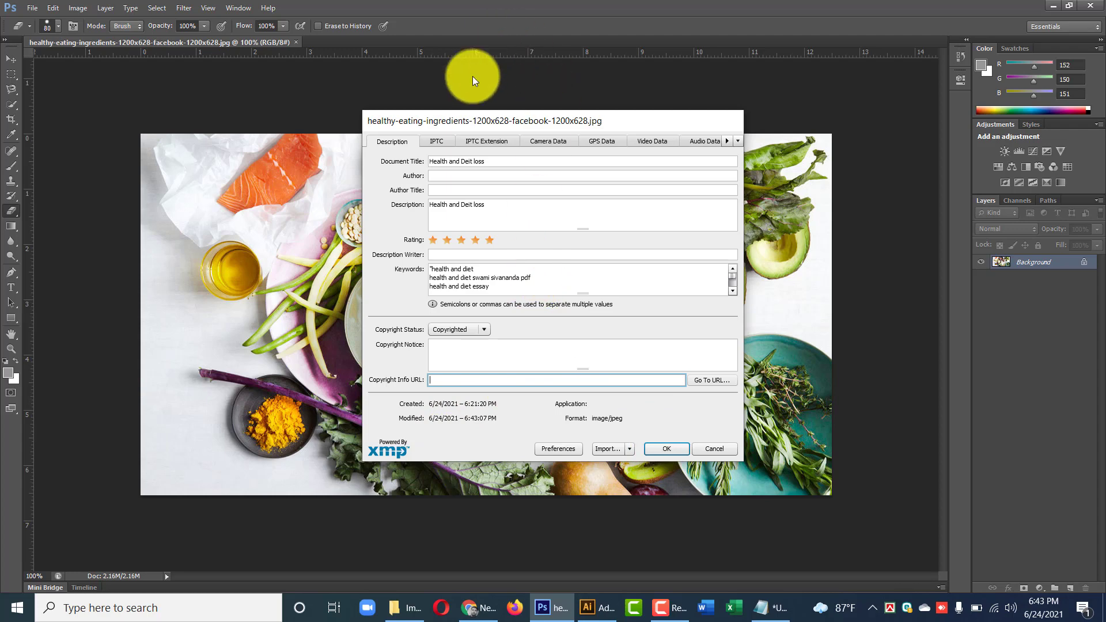
# Examine the IPTC, IPTC Extension, Camera, GPS, Video and Audio Data metadata, and dismiss File Info without applying changes.
pyautogui.click(444, 141)
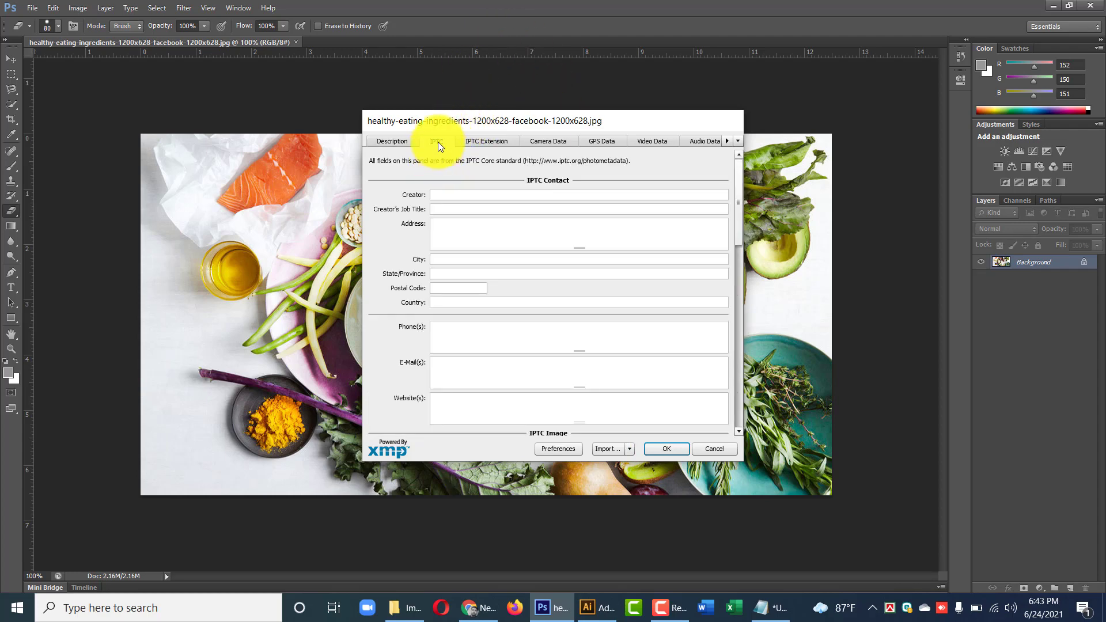
pyautogui.click(489, 142)
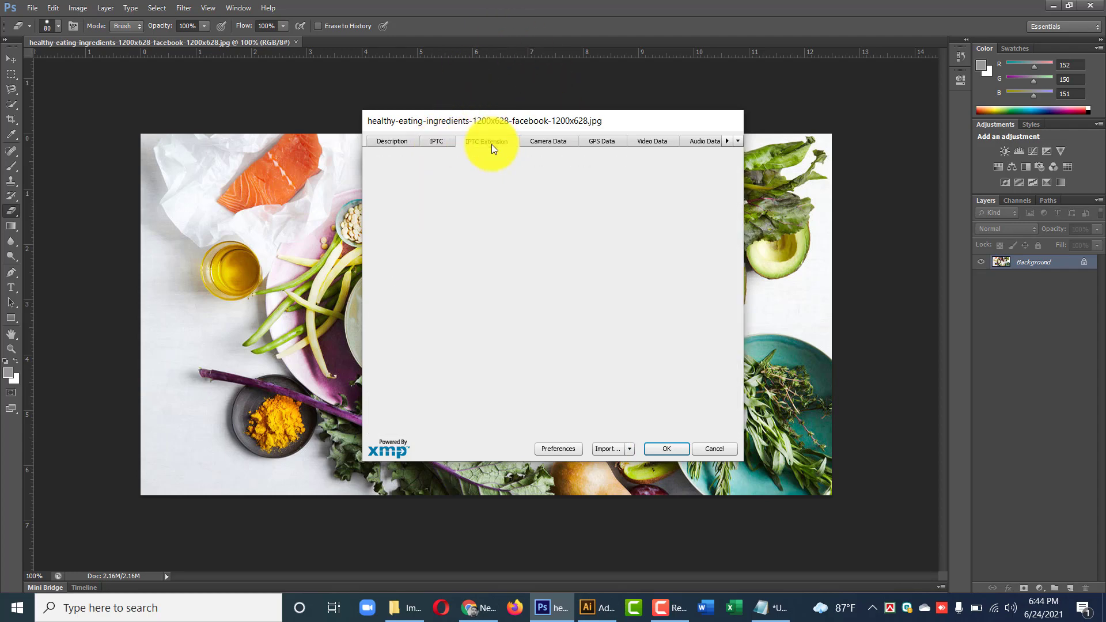
pyautogui.click(572, 145)
pyautogui.click(612, 144)
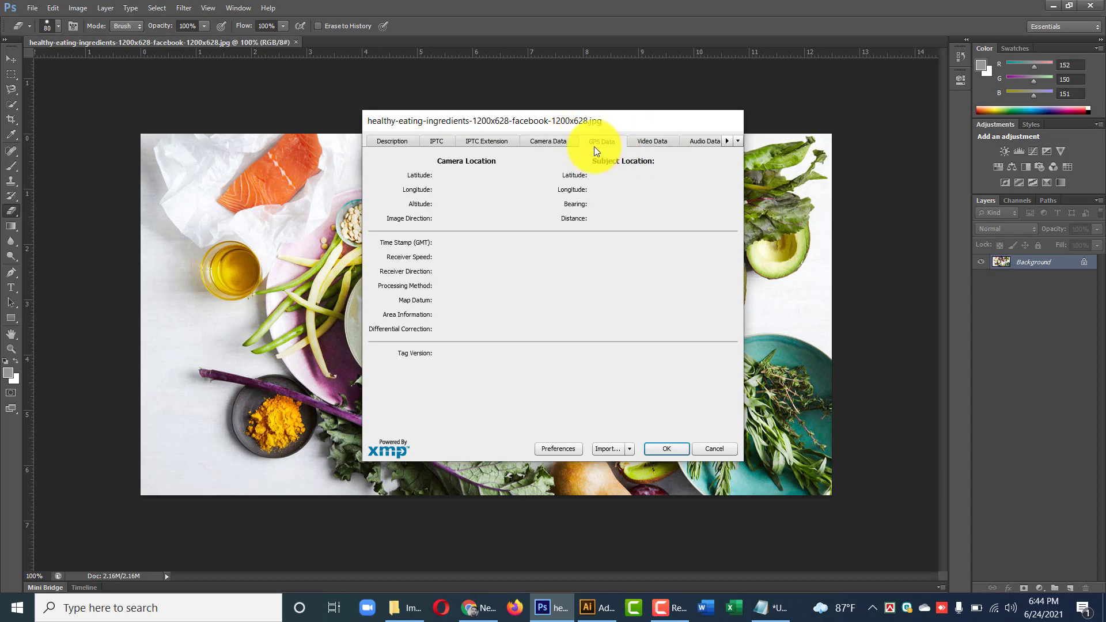
pyautogui.click(648, 141)
pyautogui.click(696, 144)
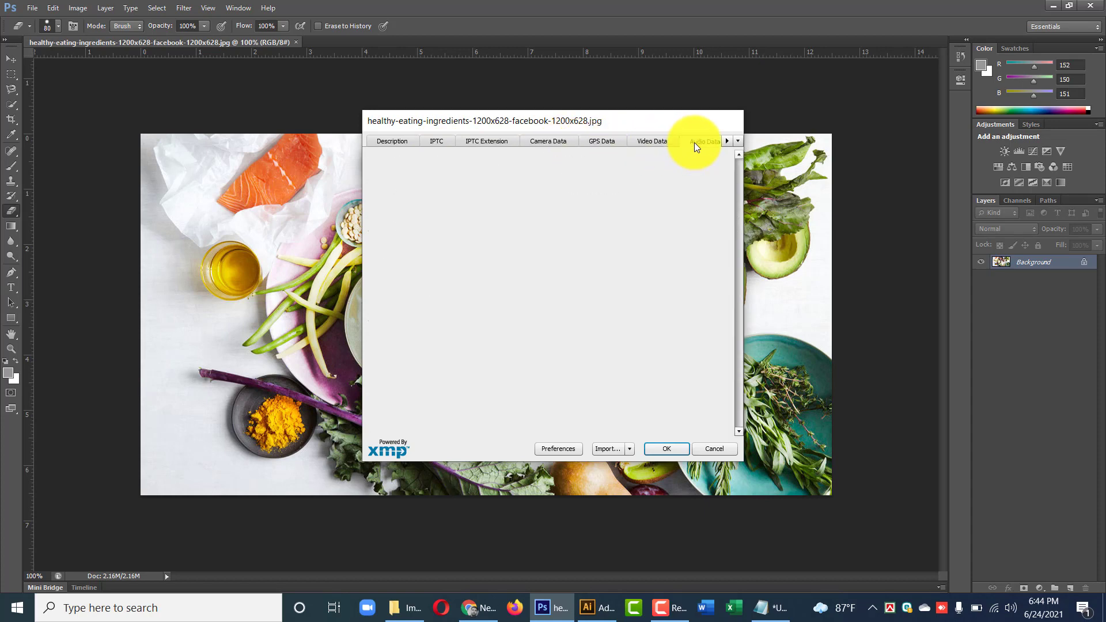
pyautogui.click(726, 141)
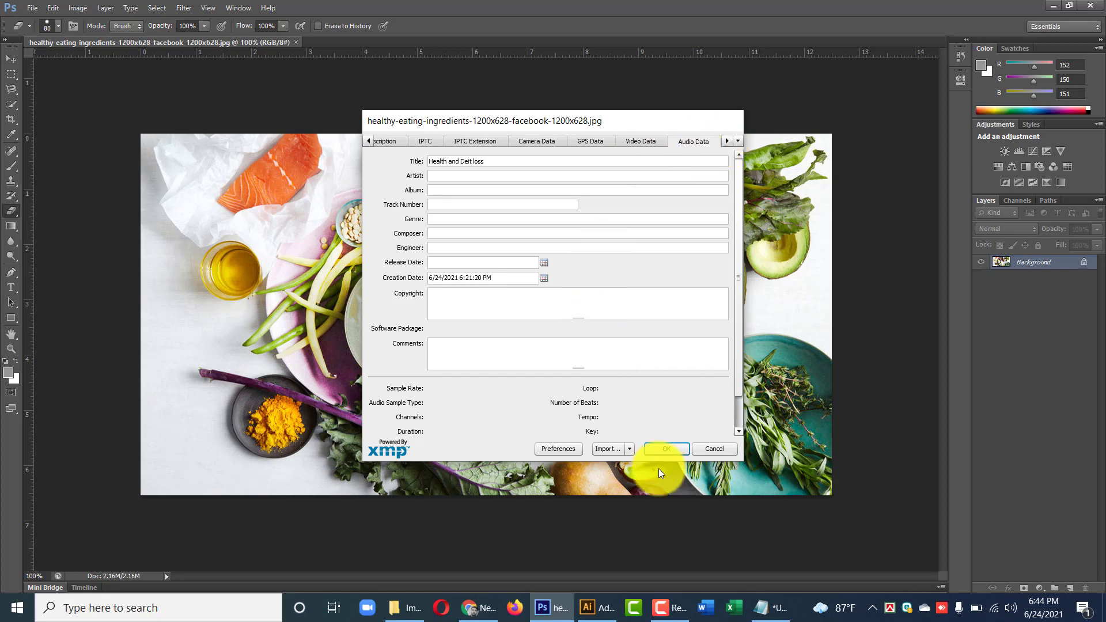
pyautogui.click(714, 449)
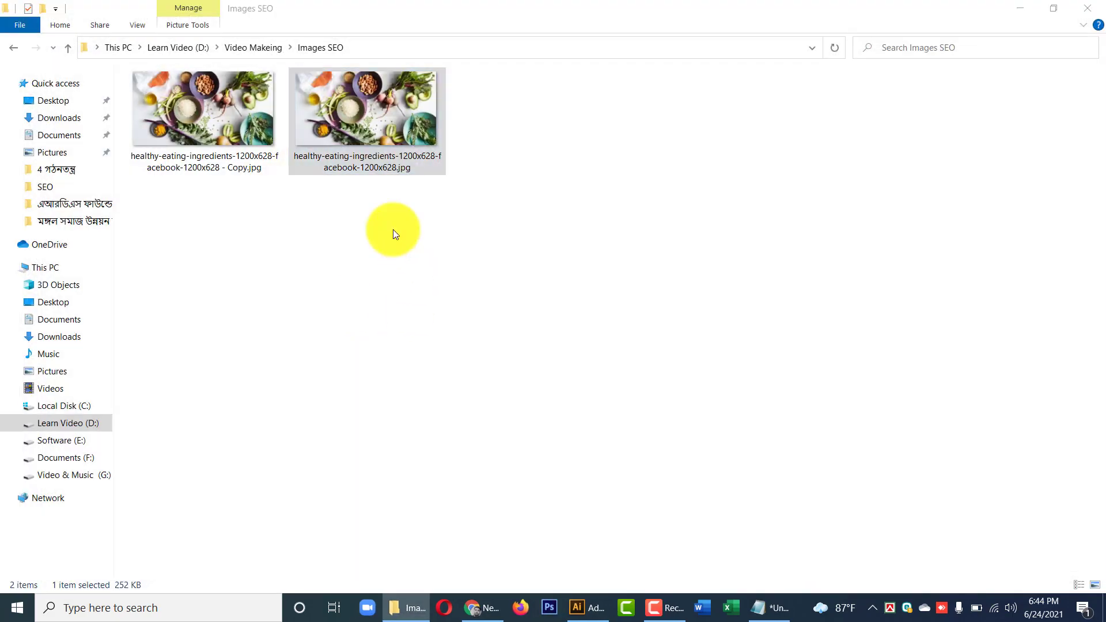
# Open healthy-eating-ingredients-1200x628-facebook-1200x628.jpg from the Images SEO folder in Illustrator and display the Description section of its File Info.
pyautogui.click(605, 475)
pyautogui.moveTo(377, 128); pyautogui.dragTo(624, 402)
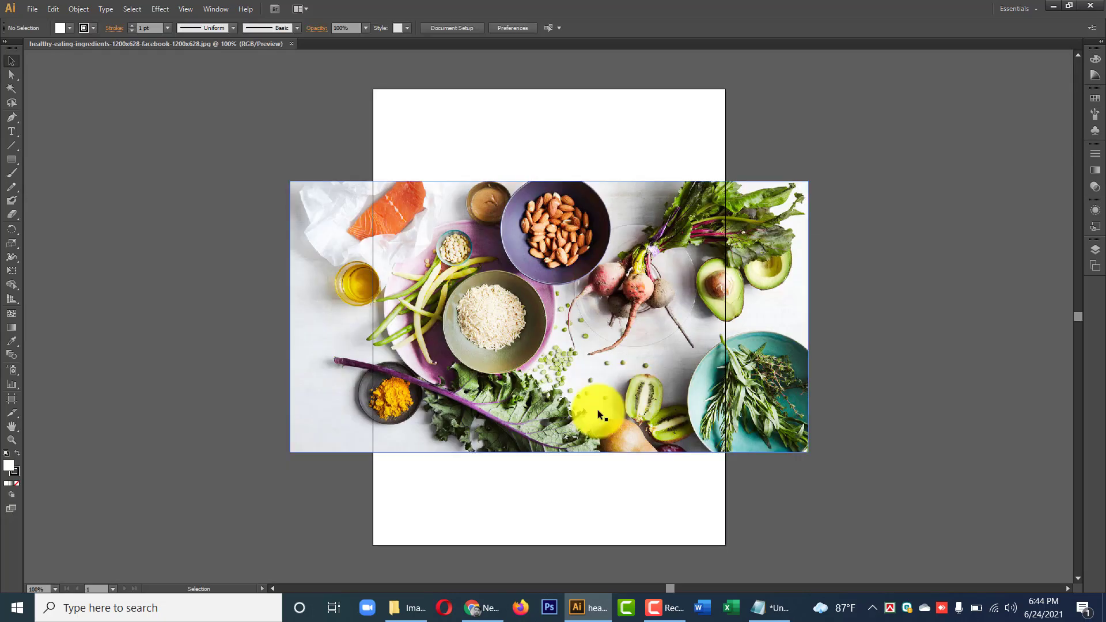
pyautogui.click(33, 4)
pyautogui.click(36, 5)
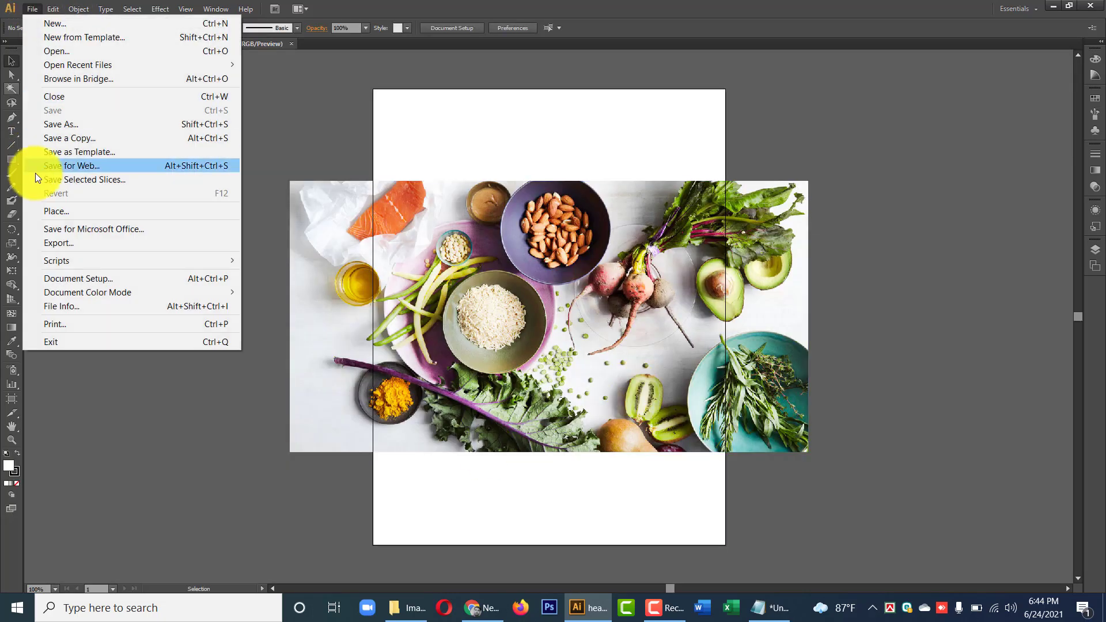
pyautogui.click(78, 304)
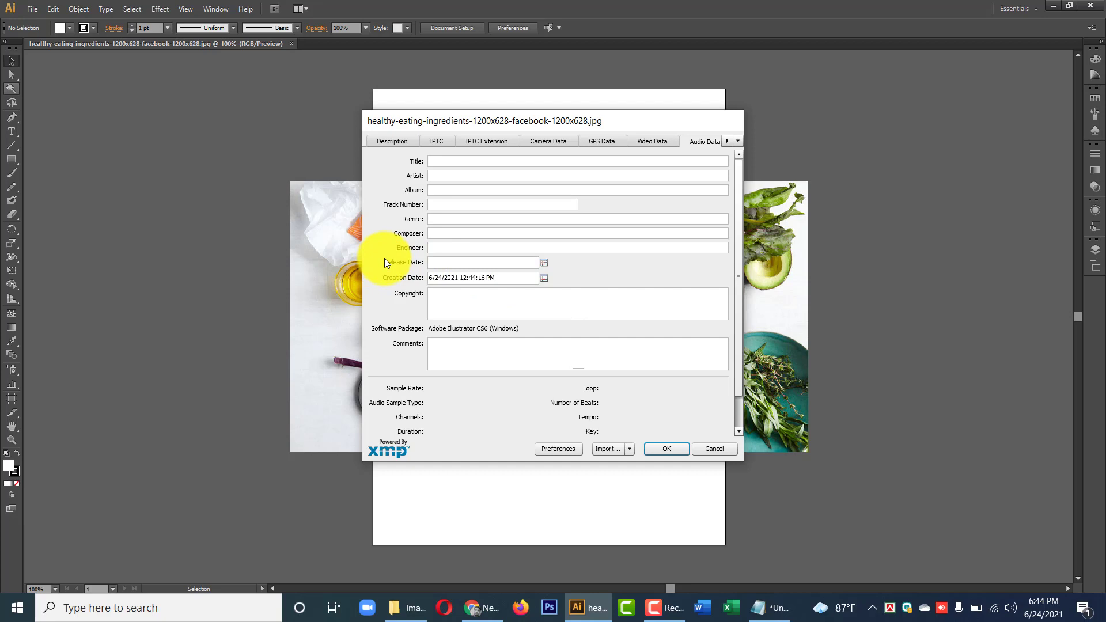
pyautogui.click(398, 142)
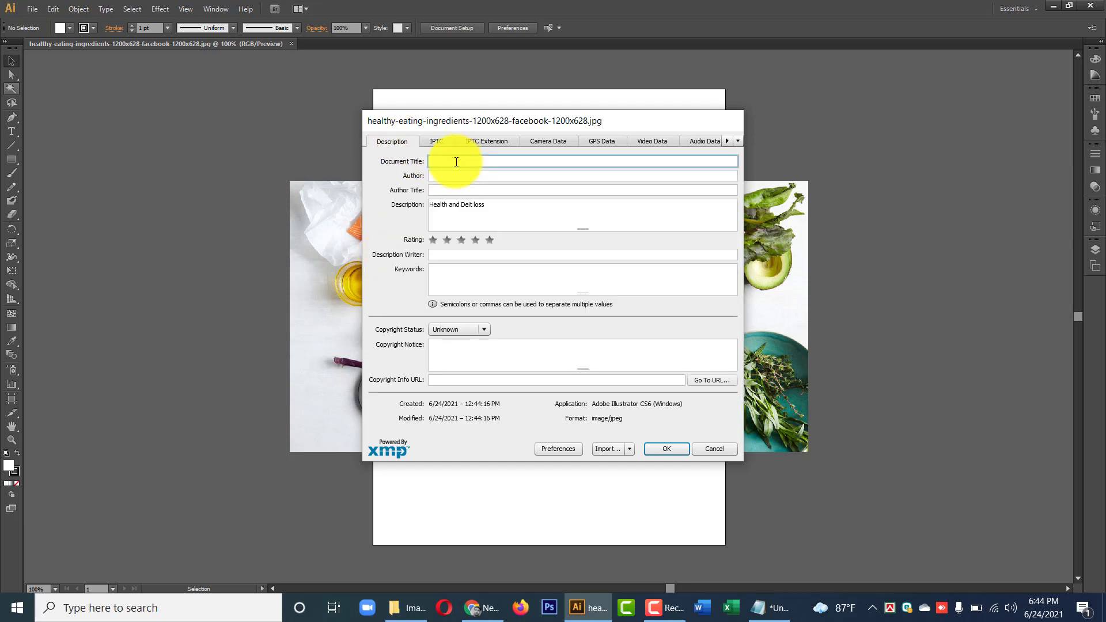
# Give the image a five-star rating in its description metadata.
pyautogui.click(468, 175)
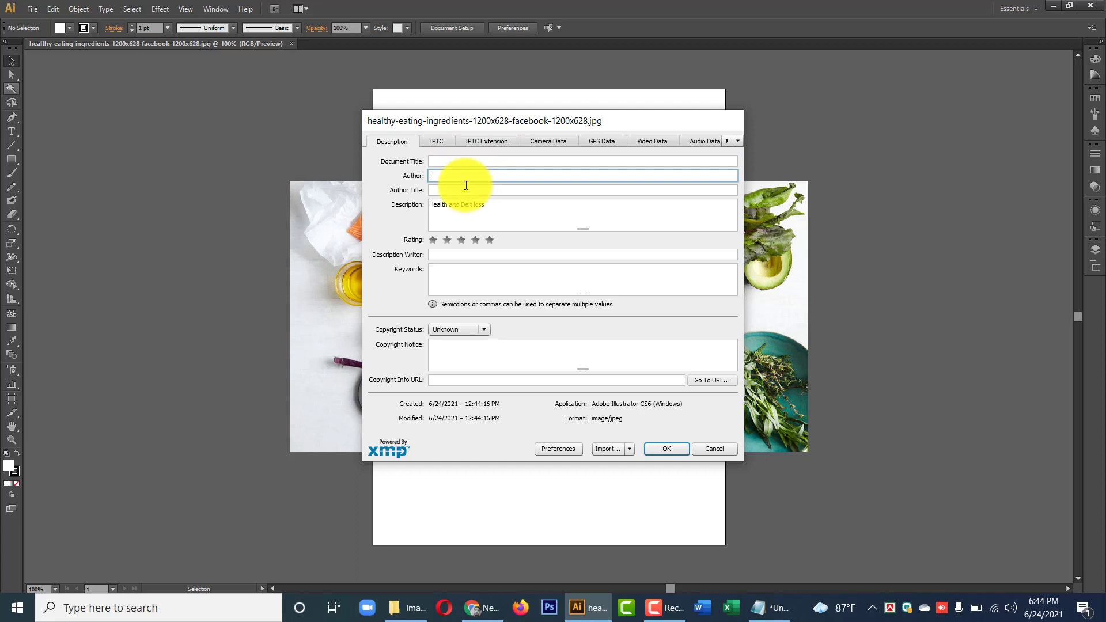
pyautogui.click(502, 203)
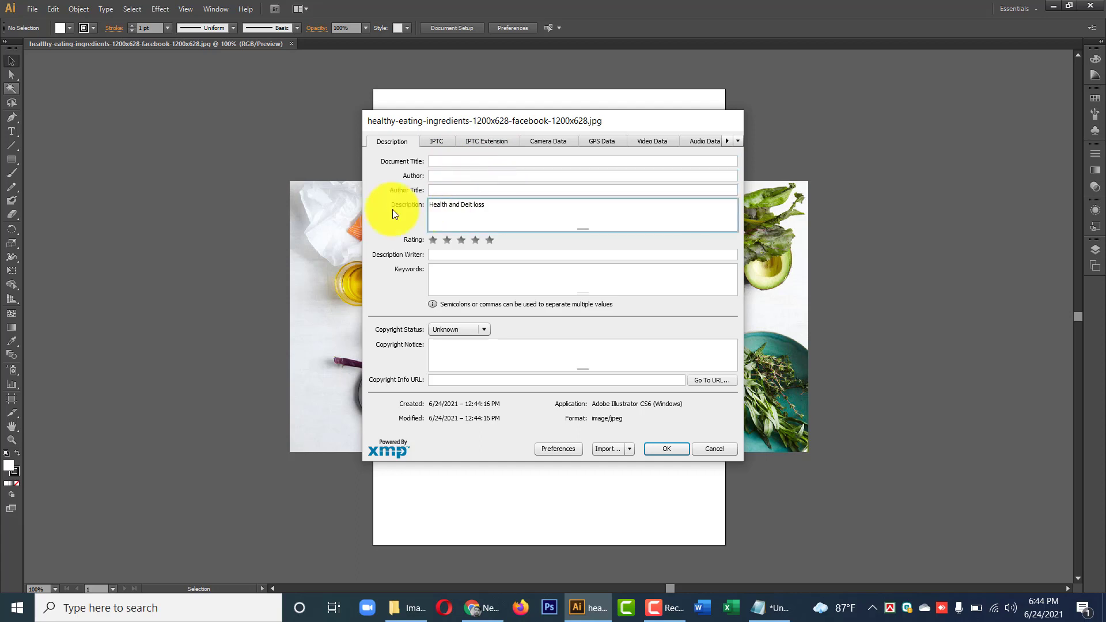
pyautogui.click(456, 253)
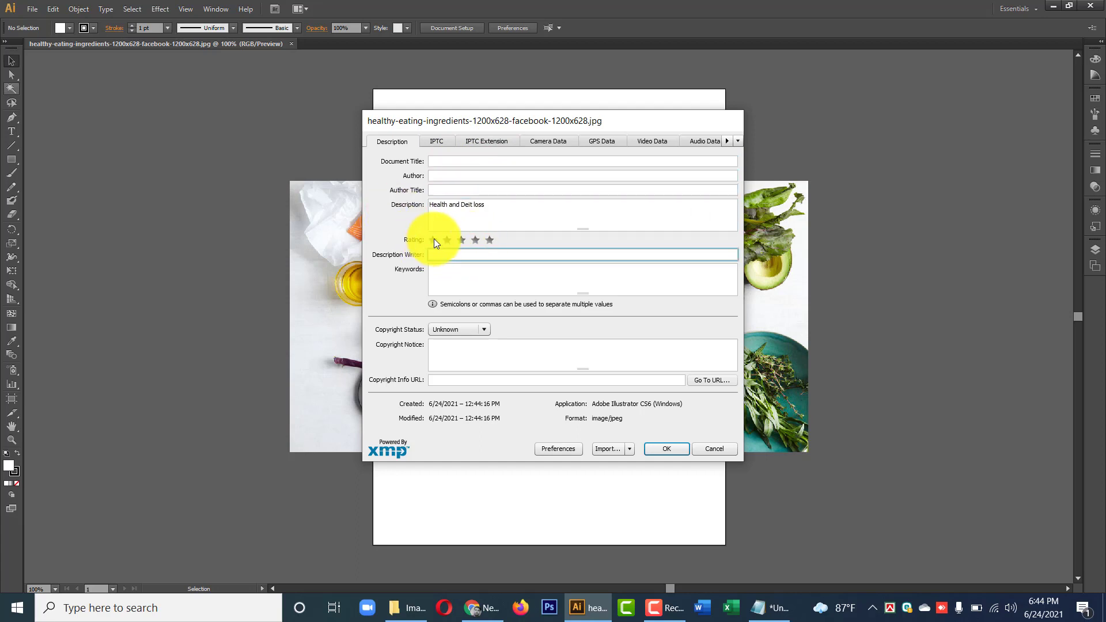
pyautogui.click(434, 239)
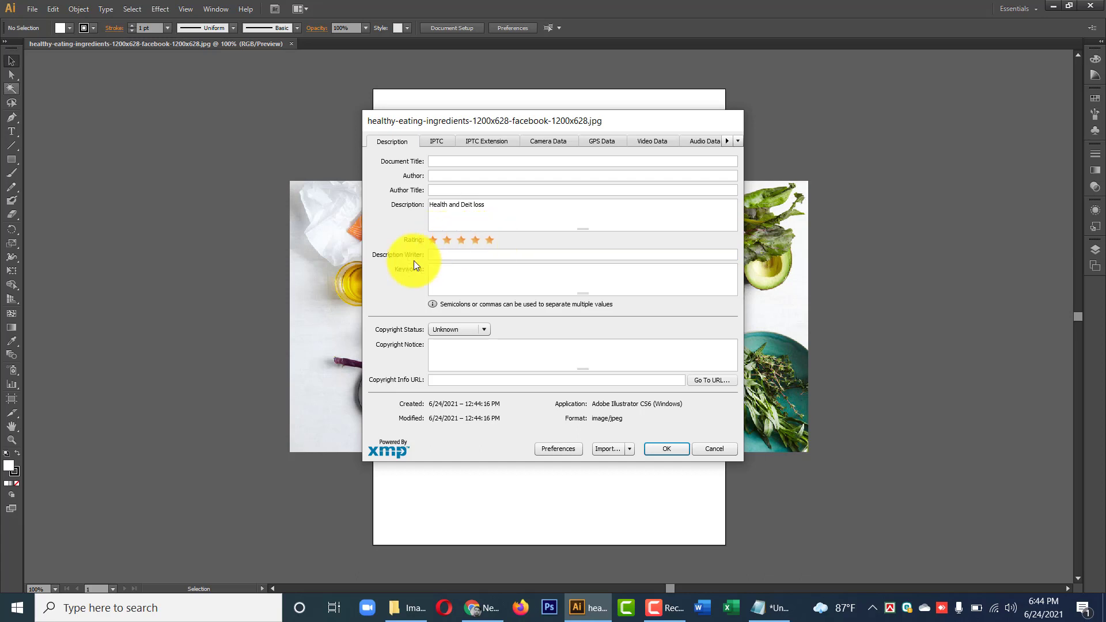
pyautogui.click(490, 239)
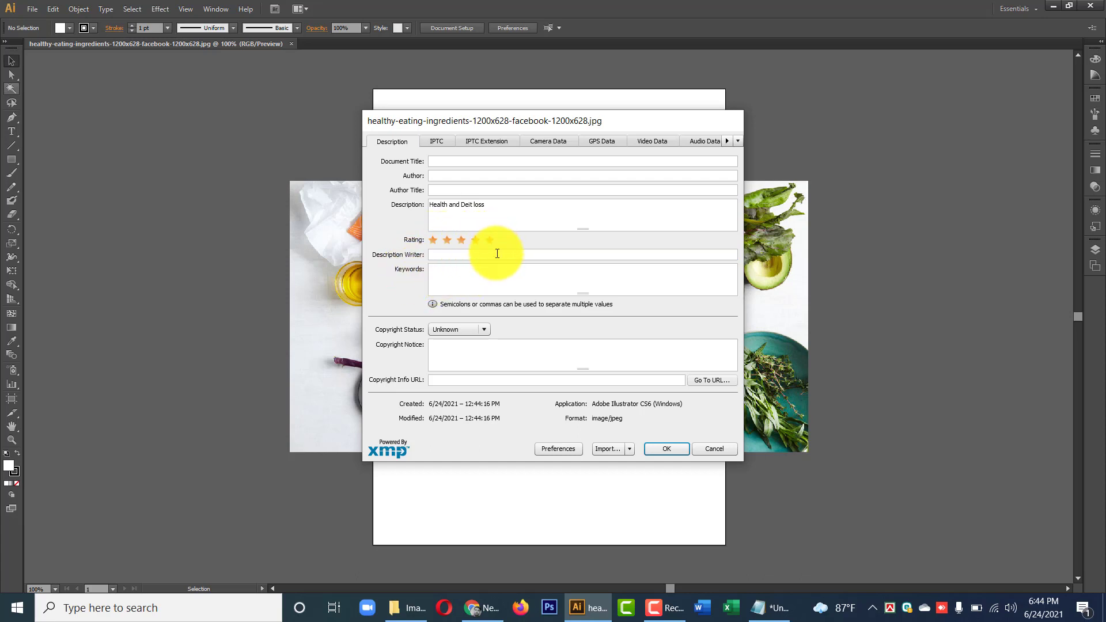
# Paste the health and diet keyword list from Notepad into the image's keywords and remove the trailing blank line.
pyautogui.click(518, 274)
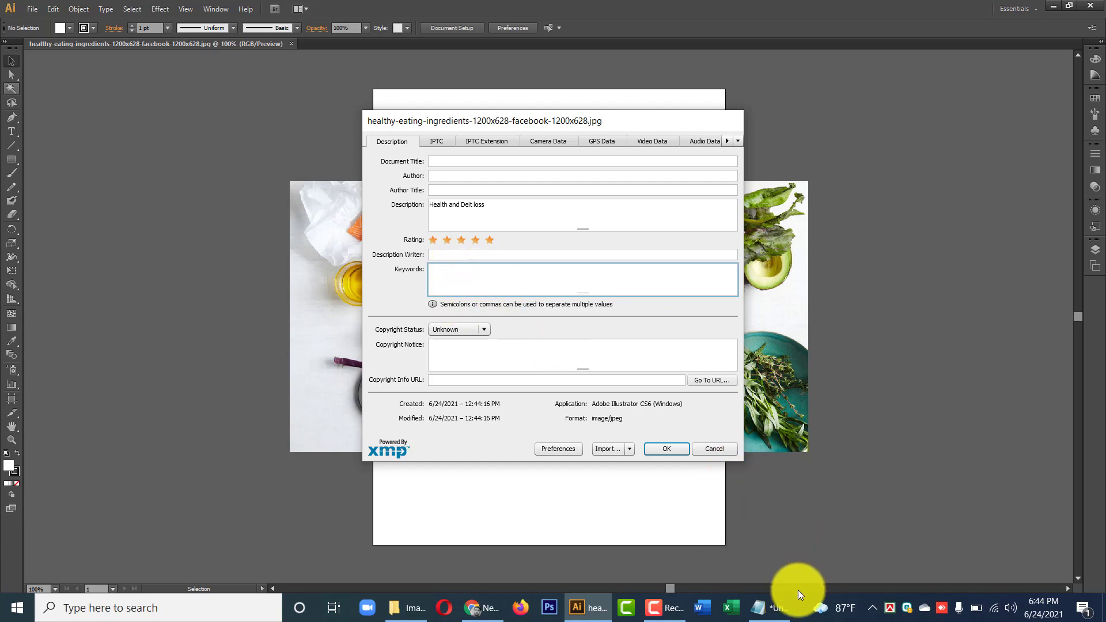
pyautogui.click(769, 606)
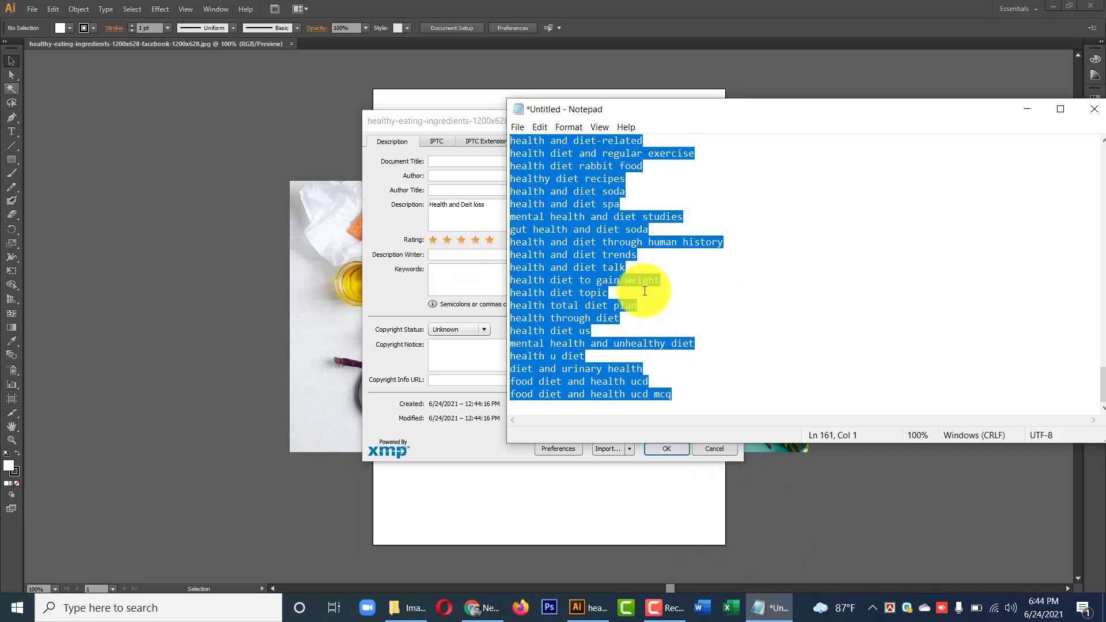
pyautogui.click(448, 269)
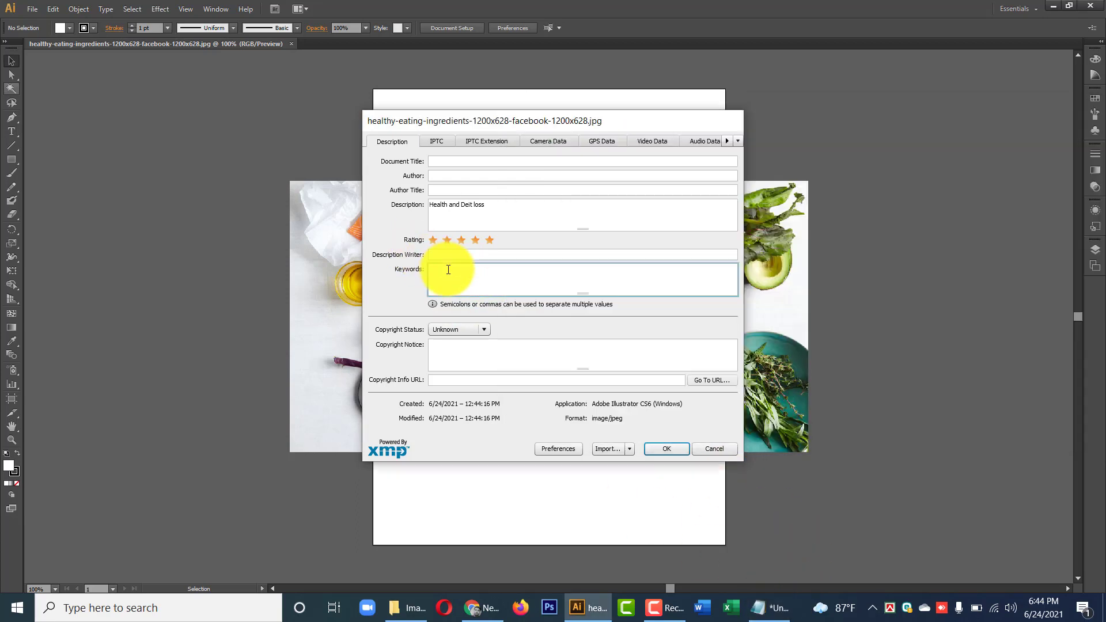
pyautogui.write('mental health and unhealthy diet health u diet diet and urinary health food diet and health ucd food diet and health ucd mcq')
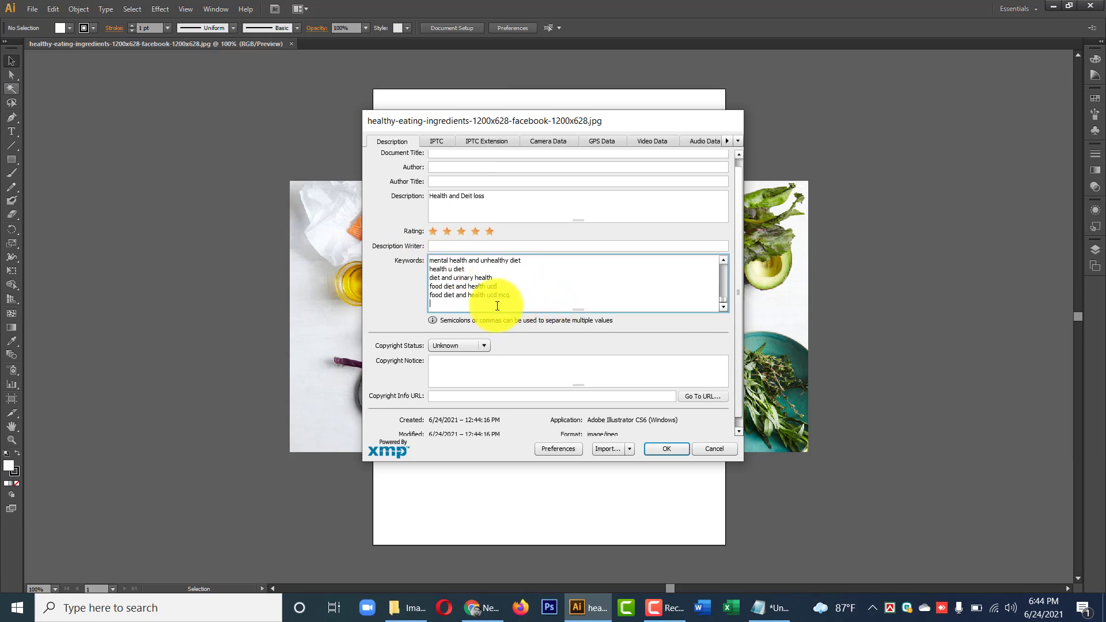
pyautogui.press('BackSpace')
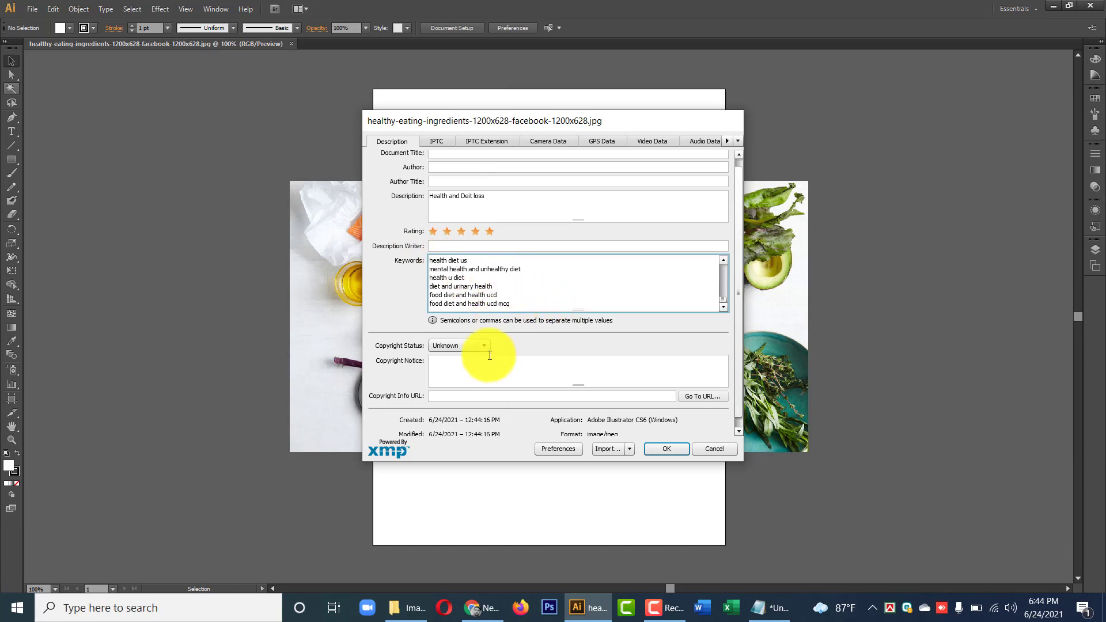
# Set the copyright status to Copyrighted and the copyright notice to "No Using another".
pyautogui.click(460, 346)
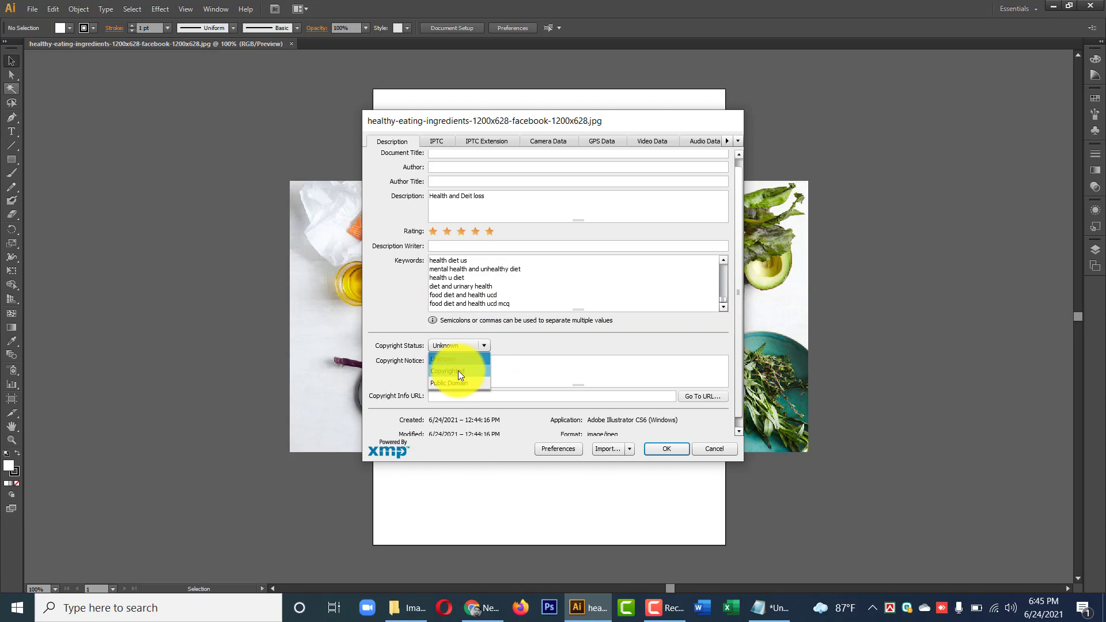
pyautogui.click(458, 371)
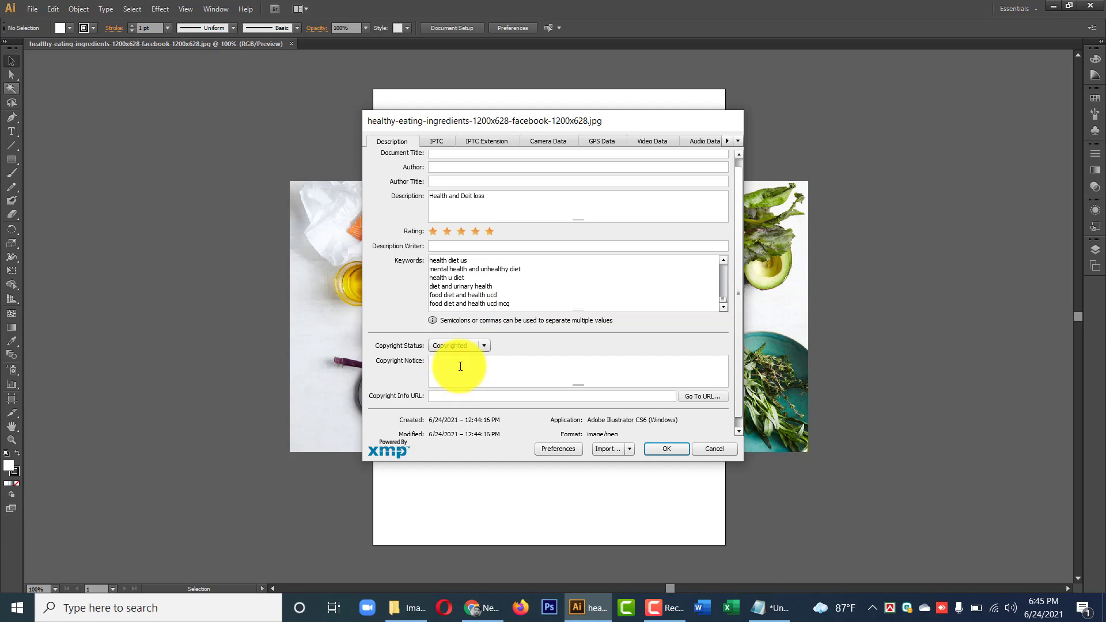
pyautogui.click(462, 364)
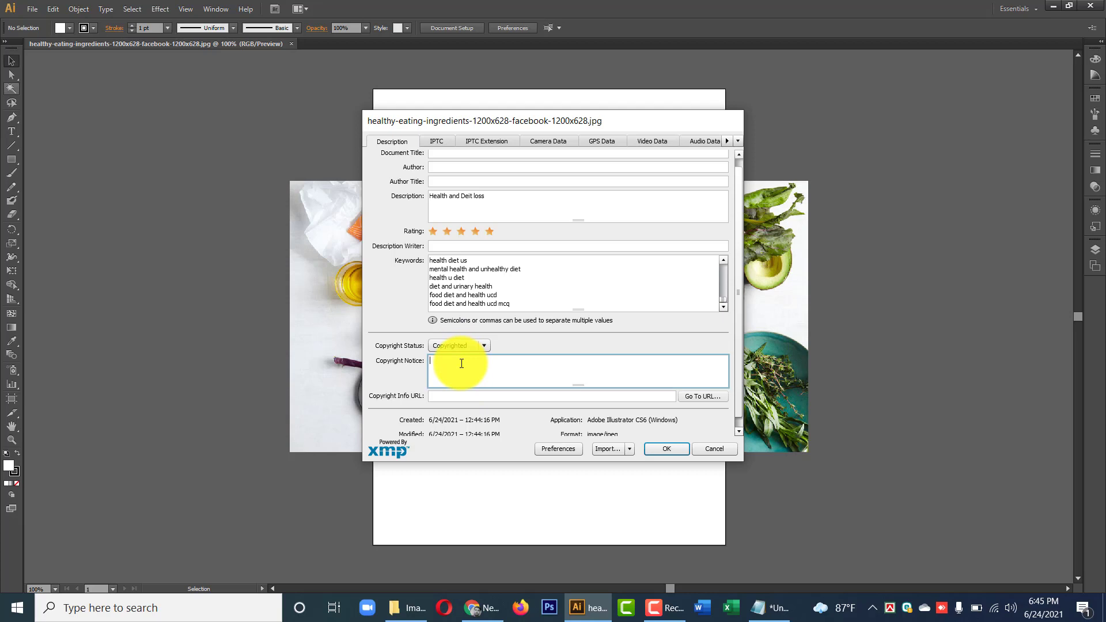
pyautogui.write('n')
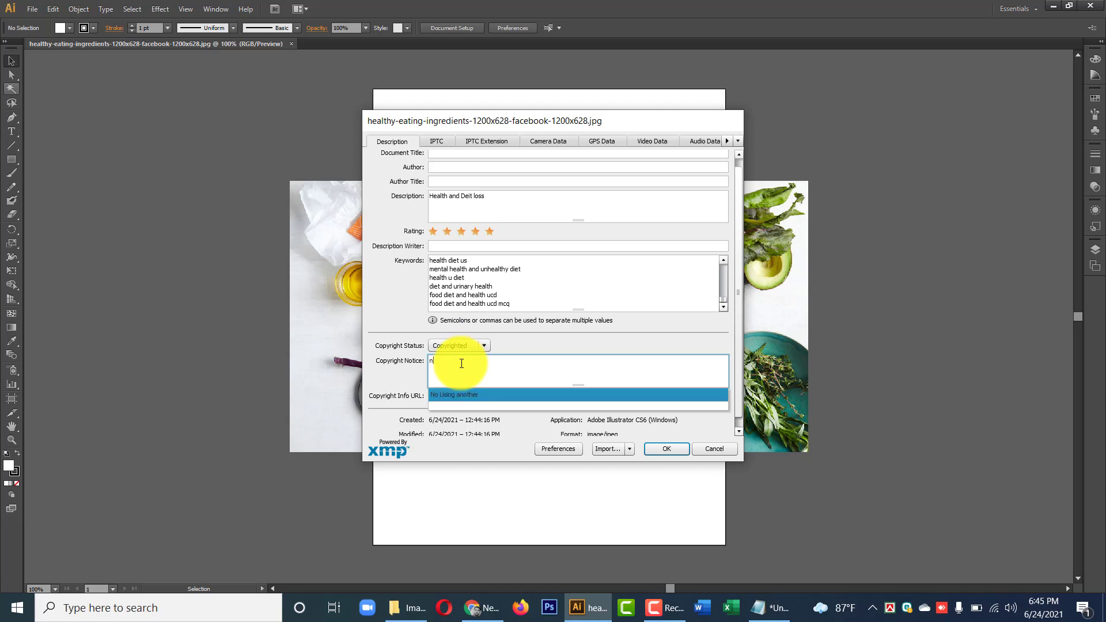
pyautogui.click(465, 396)
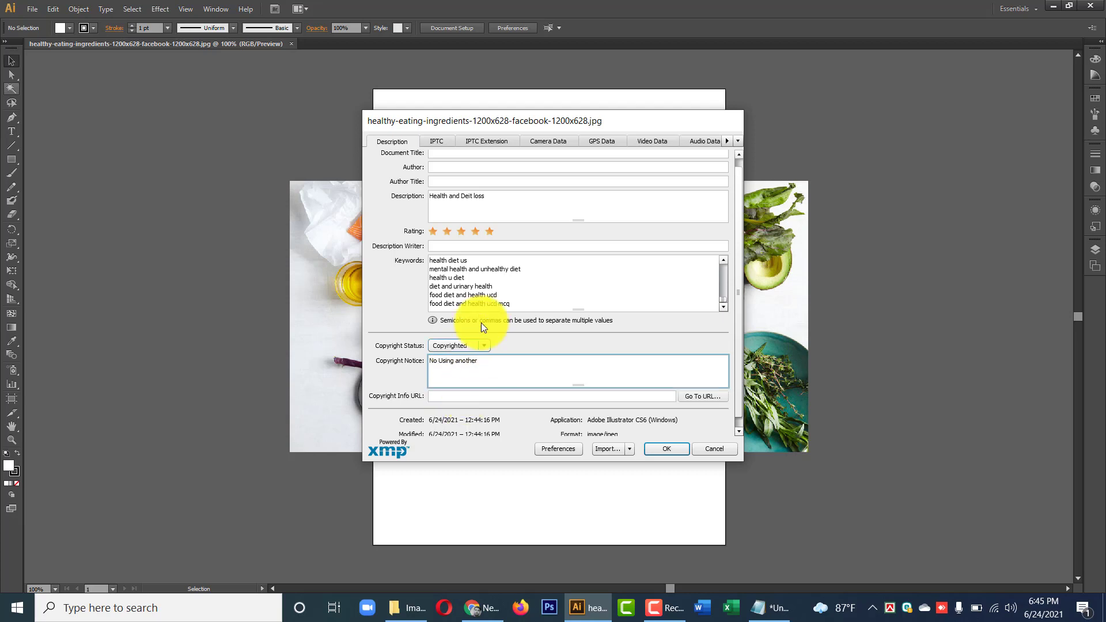
pyautogui.click(451, 393)
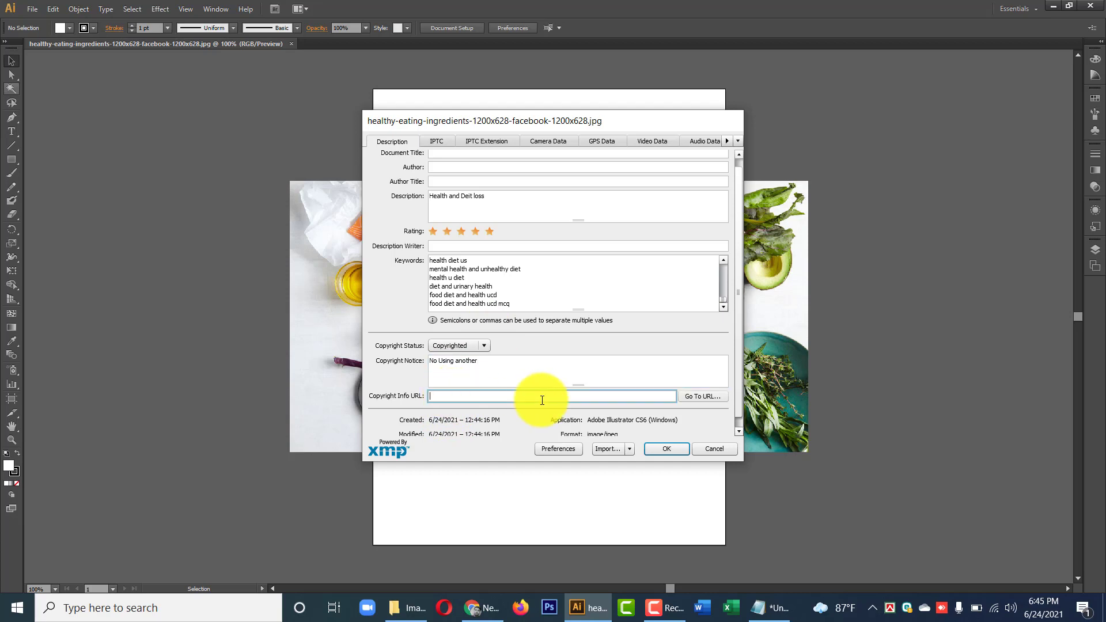
# Review the filled-in Description metadata, including the keyword list from its first entry and the copyright fields.
pyautogui.scroll(-1, 542, 400)
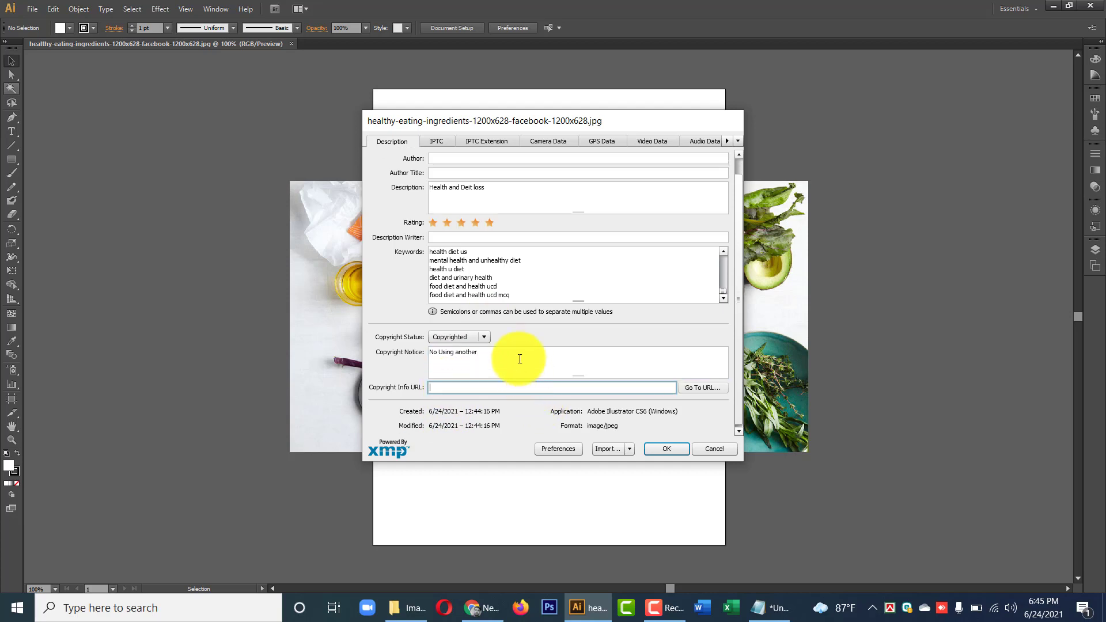
pyautogui.scroll(2, 500, 402)
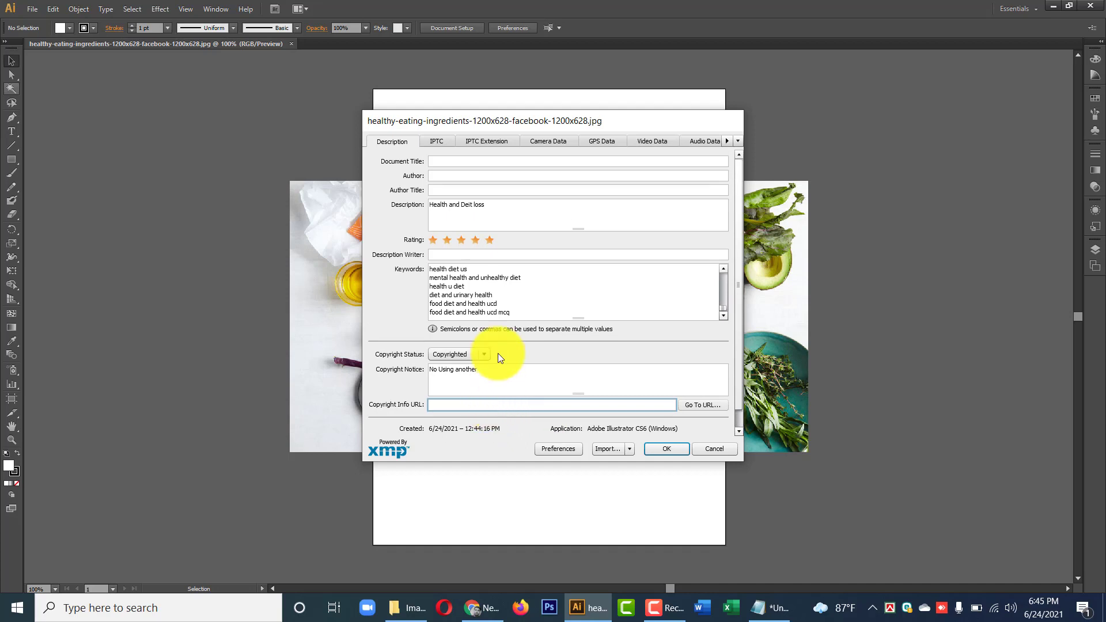
pyautogui.scroll(-1, 507, 322)
pyautogui.scroll(1, 517, 208)
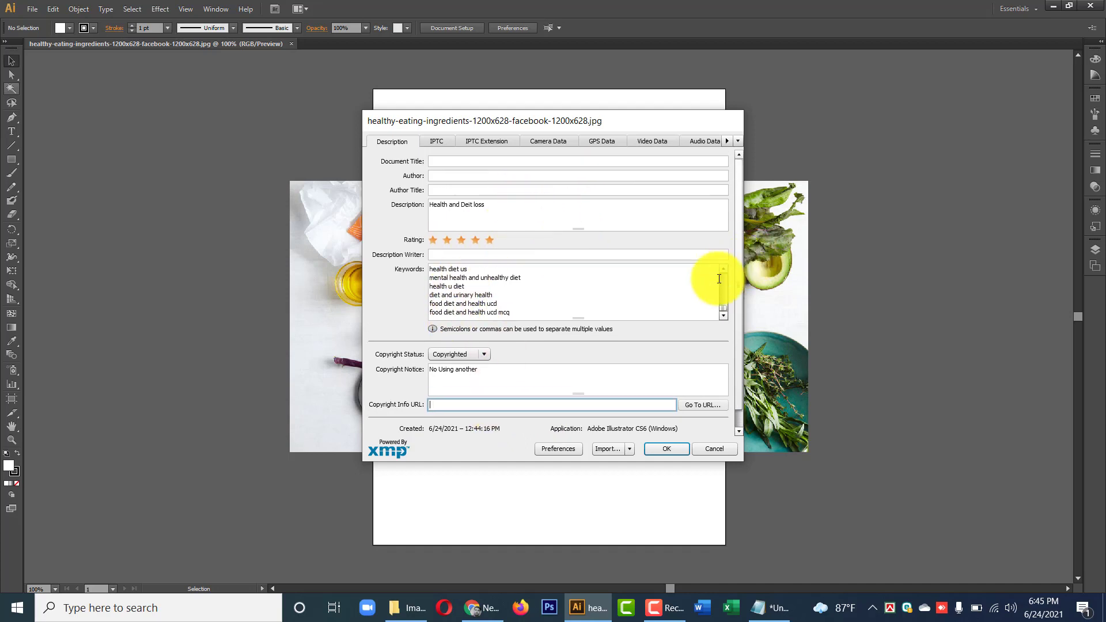
pyautogui.click(721, 309)
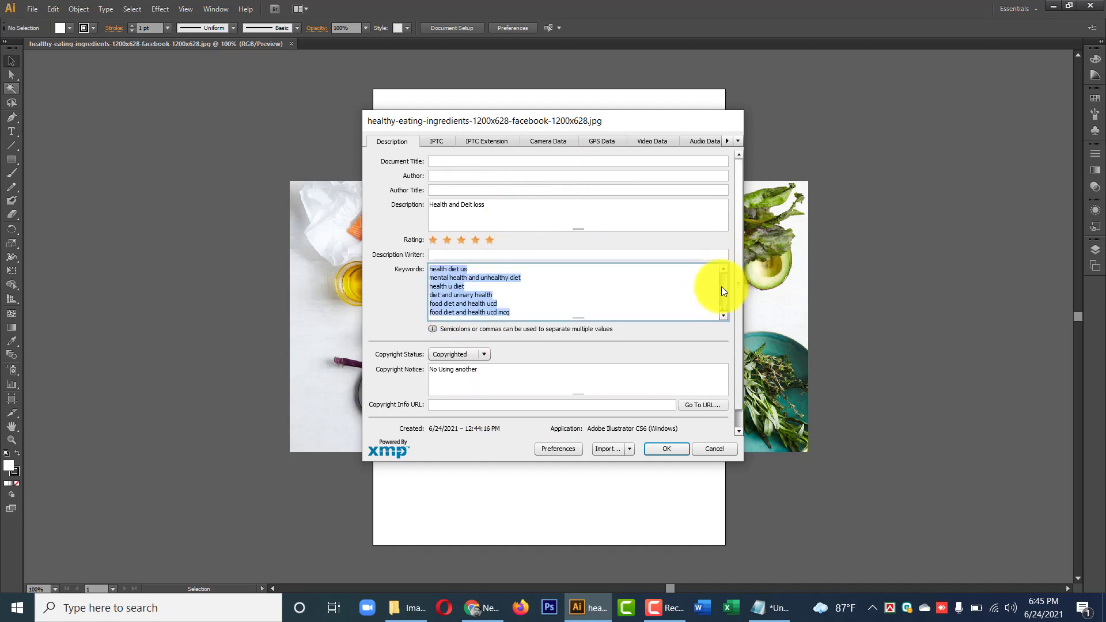
pyautogui.moveTo(722, 307); pyautogui.dragTo(724, 272)
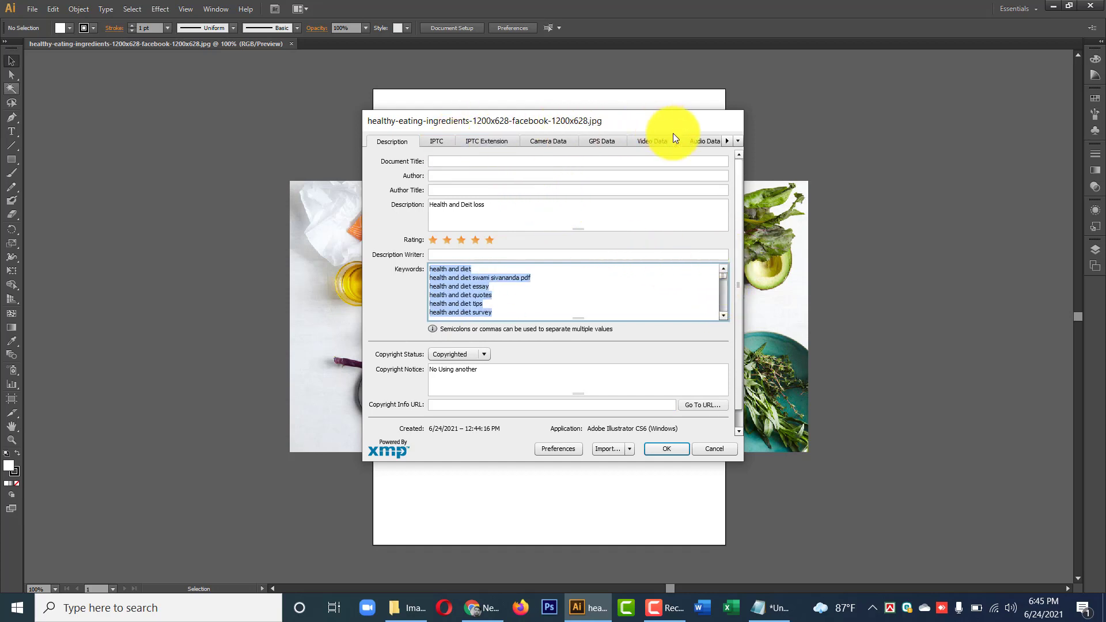
# Examine the fields in the Mobile SWF and Categories sections of the image's File Info.
pyautogui.click(728, 141)
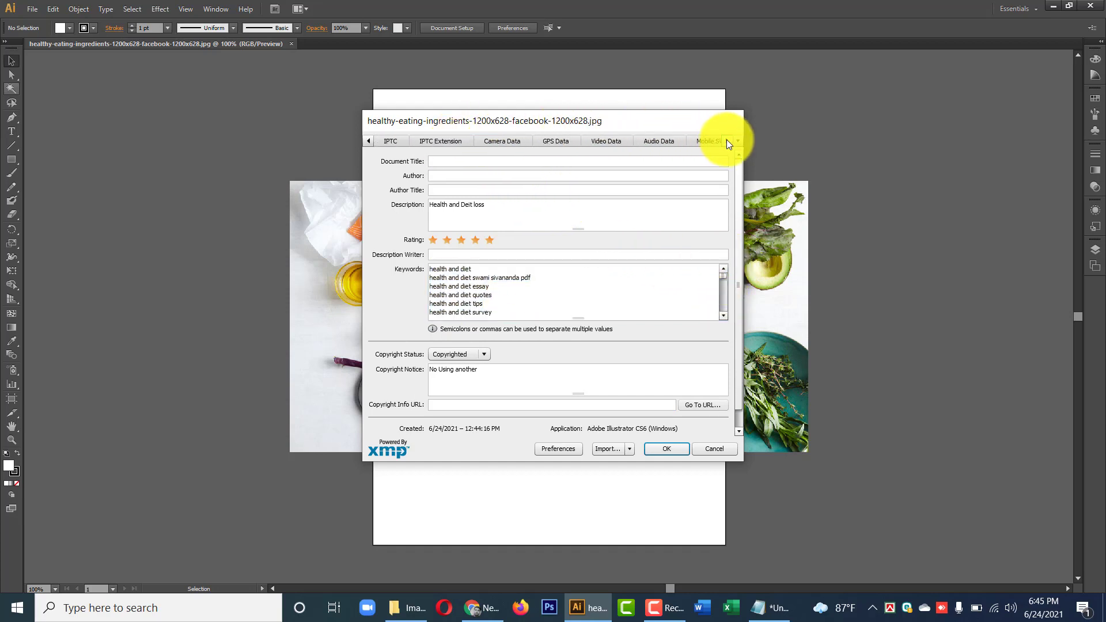
pyautogui.click(727, 141)
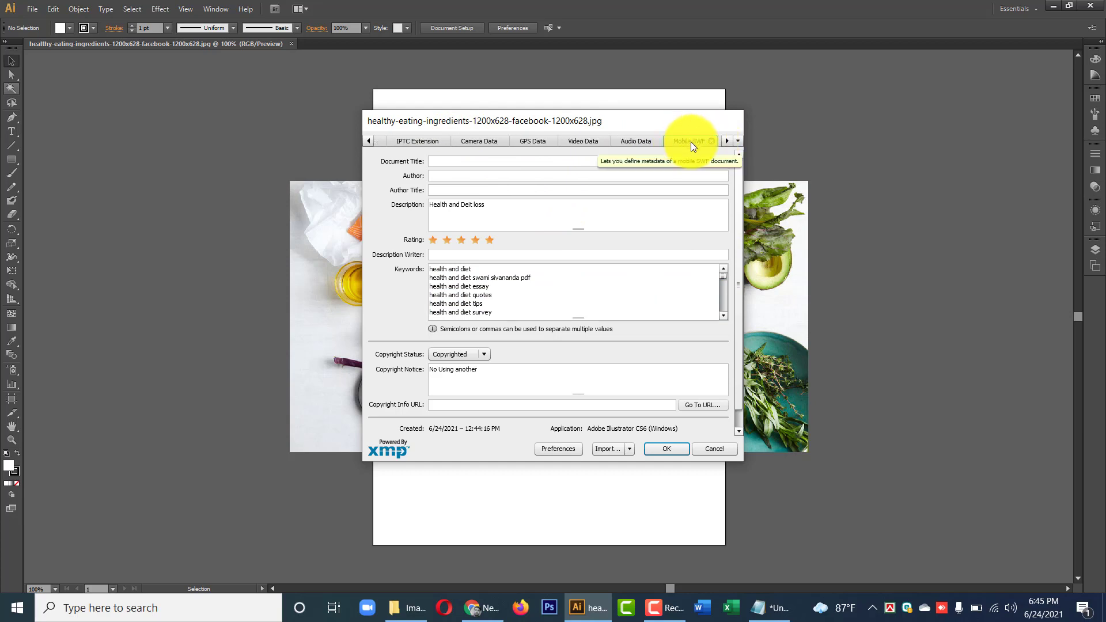
pyautogui.click(691, 143)
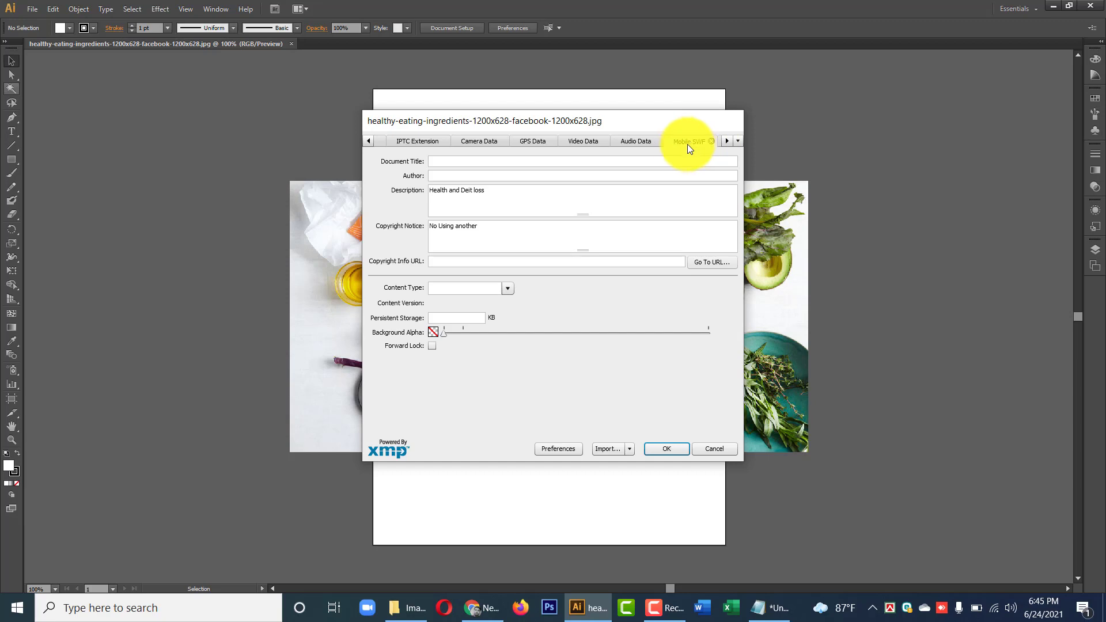
pyautogui.click(726, 141)
pyautogui.click(727, 141)
pyautogui.click(727, 141)
pyautogui.click(727, 141)
pyautogui.click(727, 142)
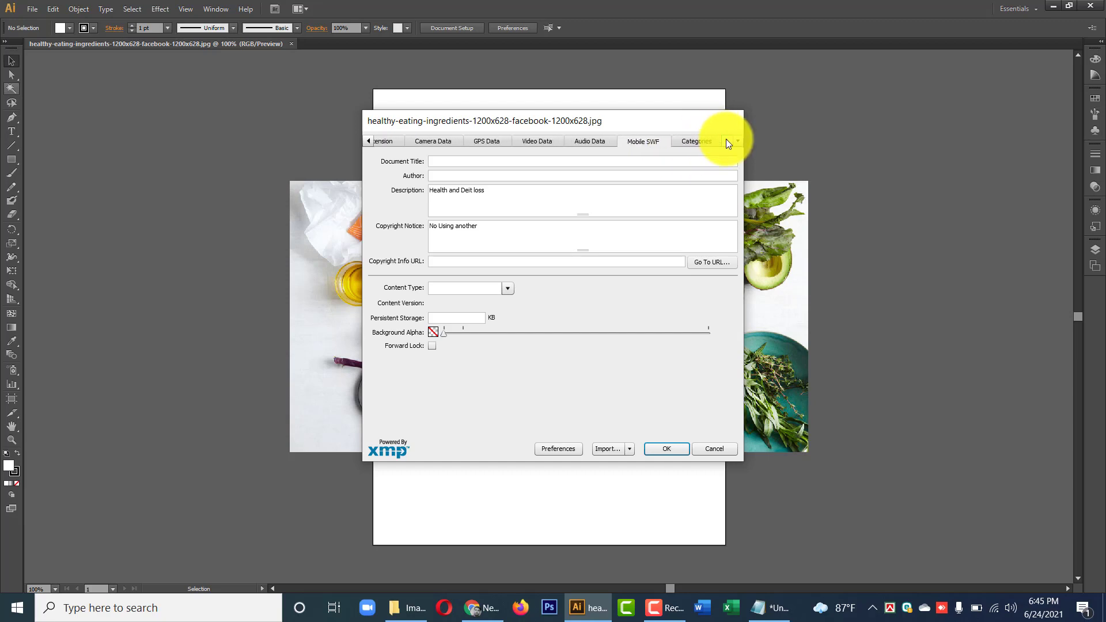
pyautogui.click(727, 142)
pyautogui.click(727, 141)
pyautogui.click(727, 141)
pyautogui.click(651, 142)
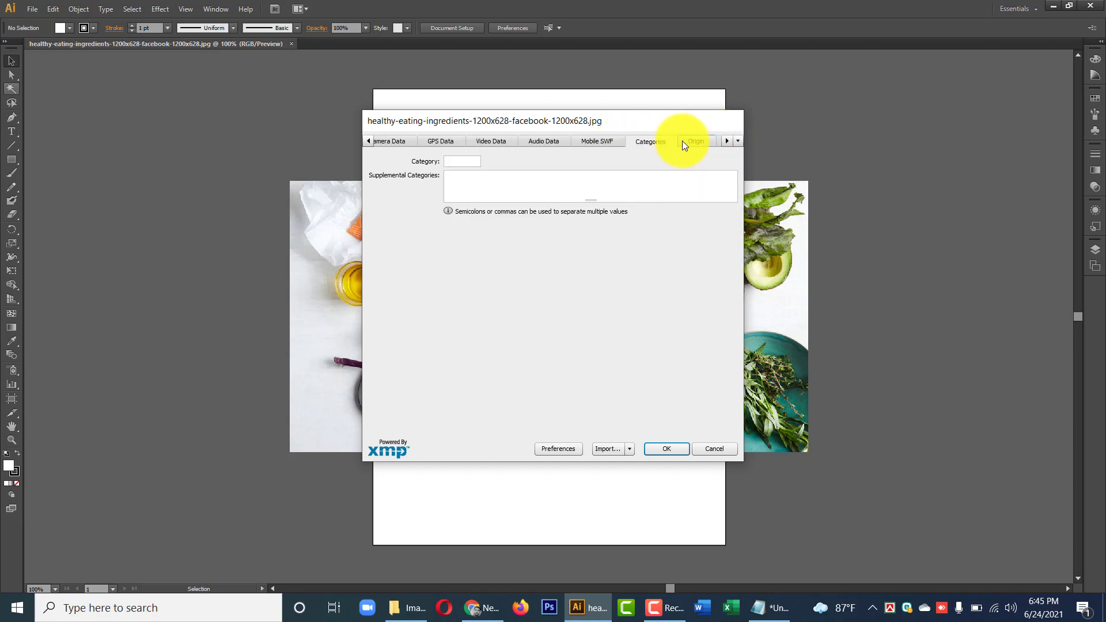
# Examine the Origin and DICOM metadata fields in the image's File Info.
pyautogui.click(696, 142)
pyautogui.click(725, 141)
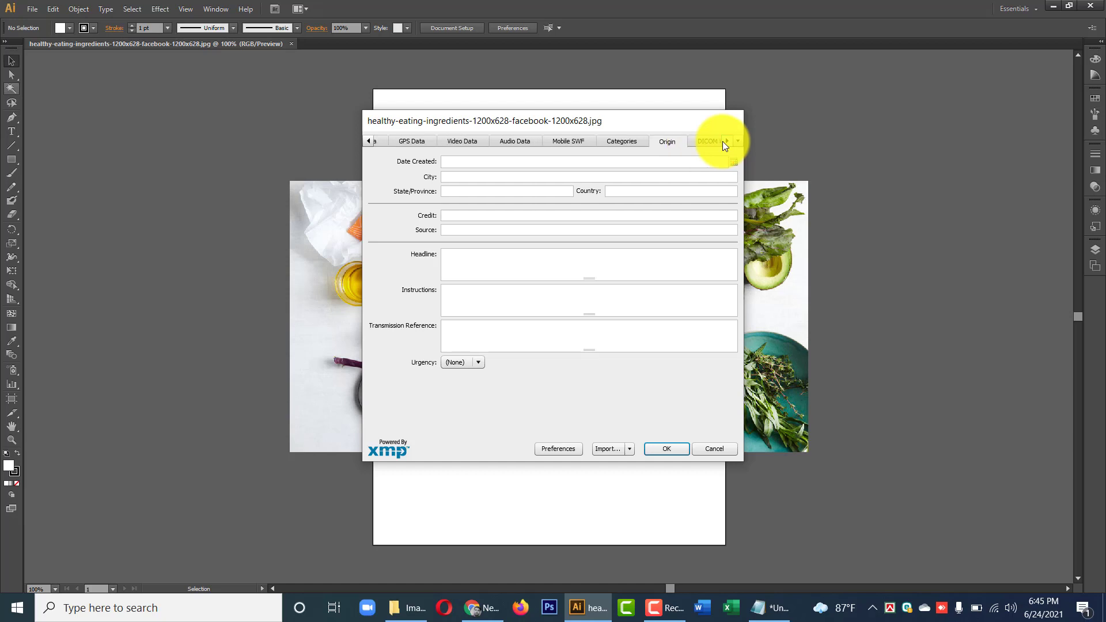
pyautogui.click(726, 141)
pyautogui.click(726, 142)
pyautogui.click(726, 141)
pyautogui.click(726, 142)
pyautogui.click(725, 141)
pyautogui.click(726, 141)
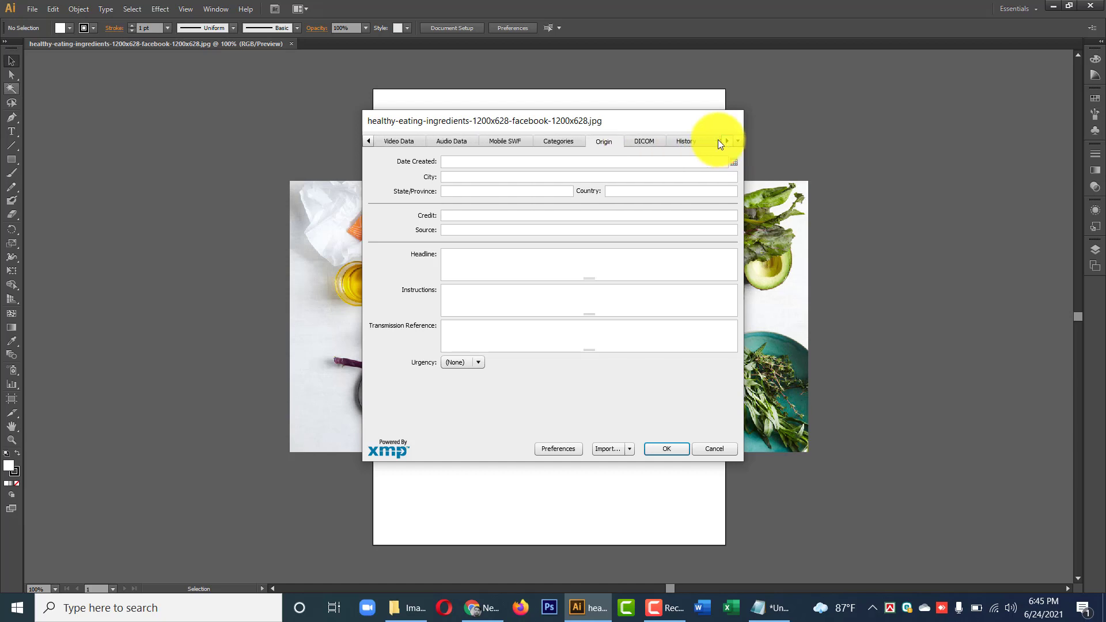
pyautogui.click(685, 141)
pyautogui.click(642, 142)
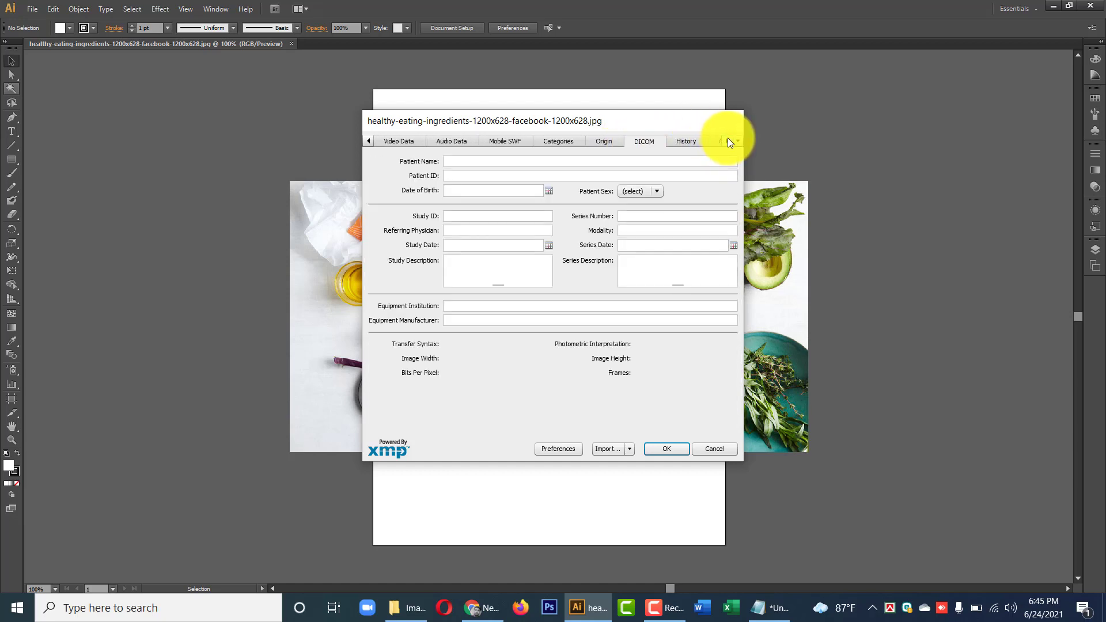
# Expand the Dublin Core, XMP Basic and XMP Rights Management properties in the Advanced metadata and examine their entries.
pyautogui.click(727, 140)
pyautogui.click(727, 140)
pyautogui.click(728, 141)
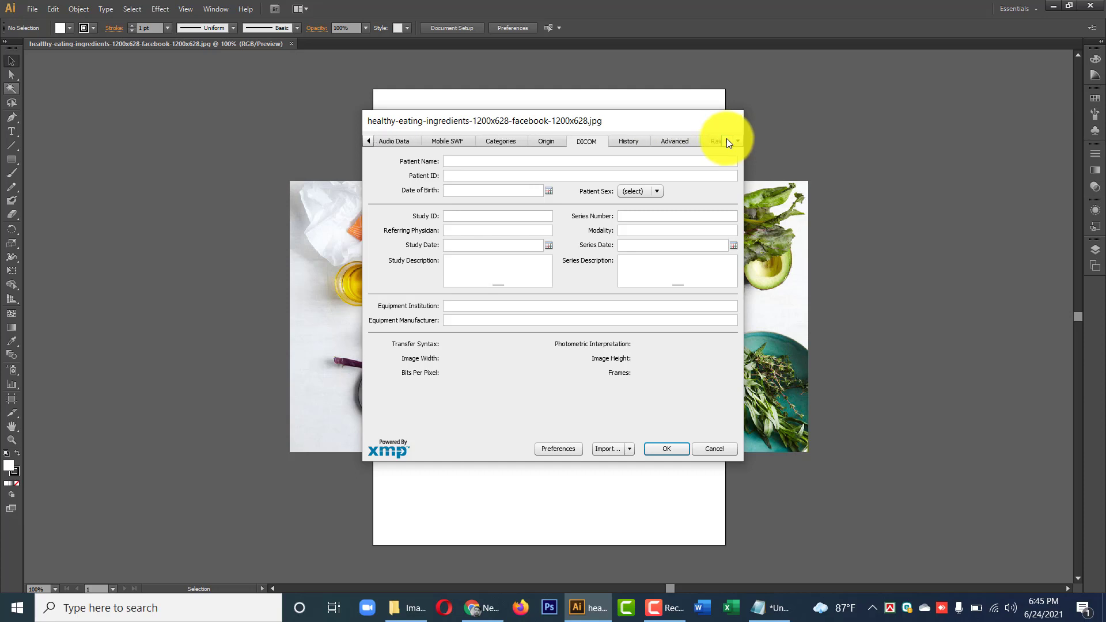
pyautogui.click(663, 141)
pyautogui.click(412, 178)
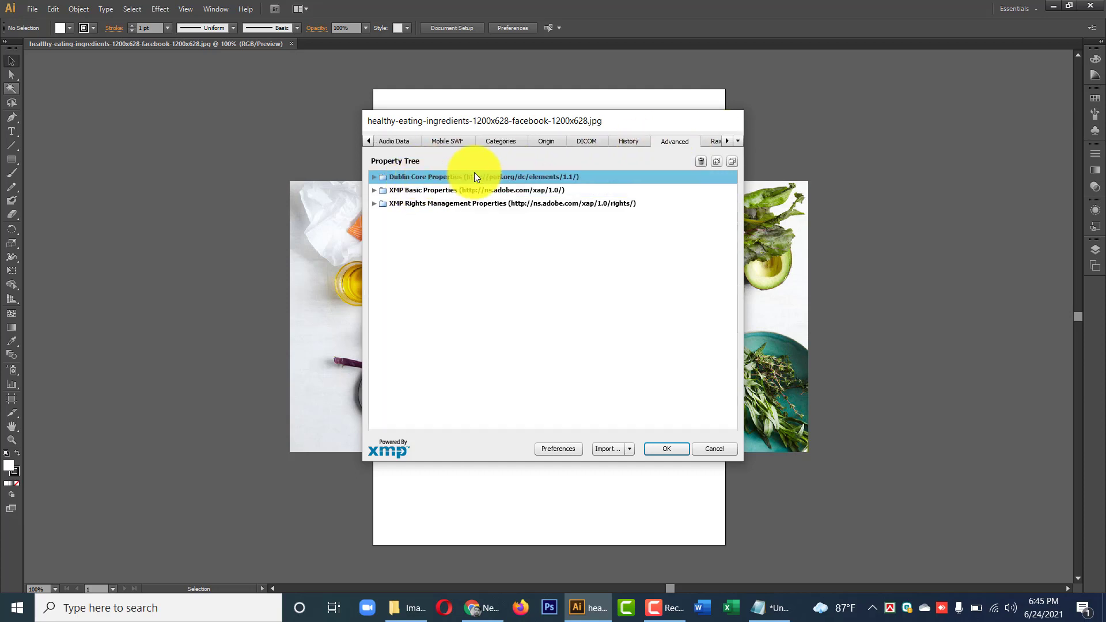
pyautogui.click(374, 177)
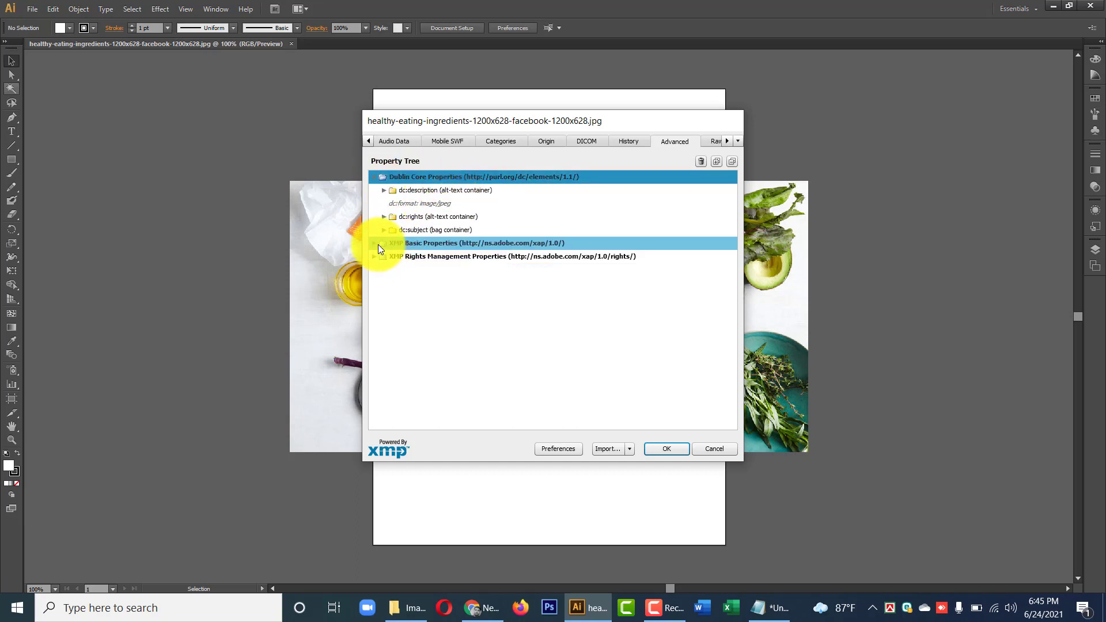
pyautogui.click(375, 244)
pyautogui.click(374, 309)
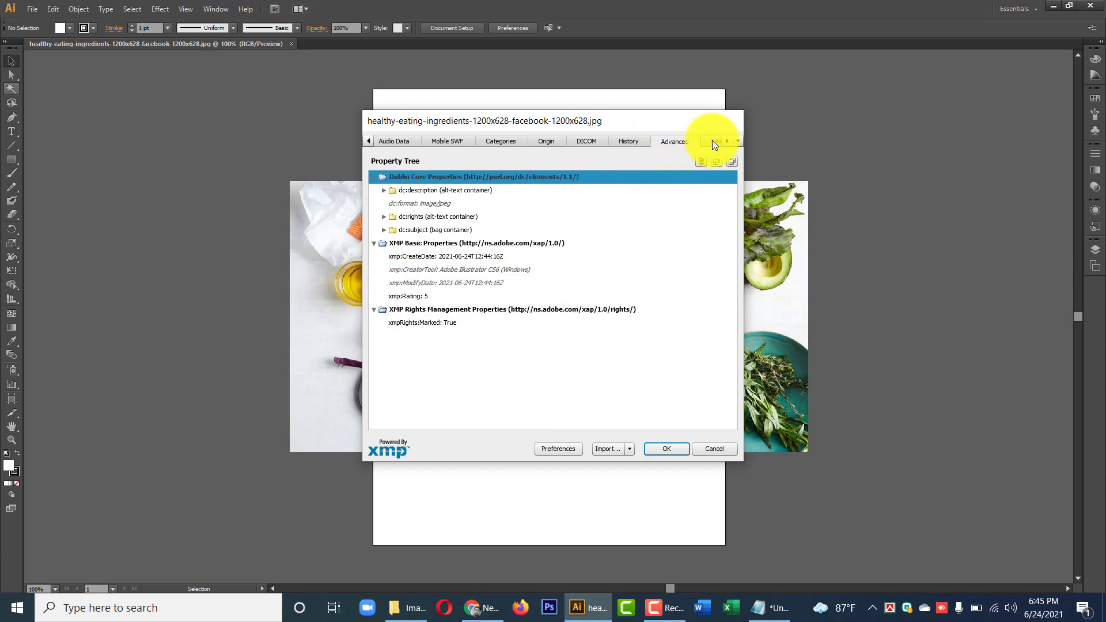
pyautogui.click(722, 143)
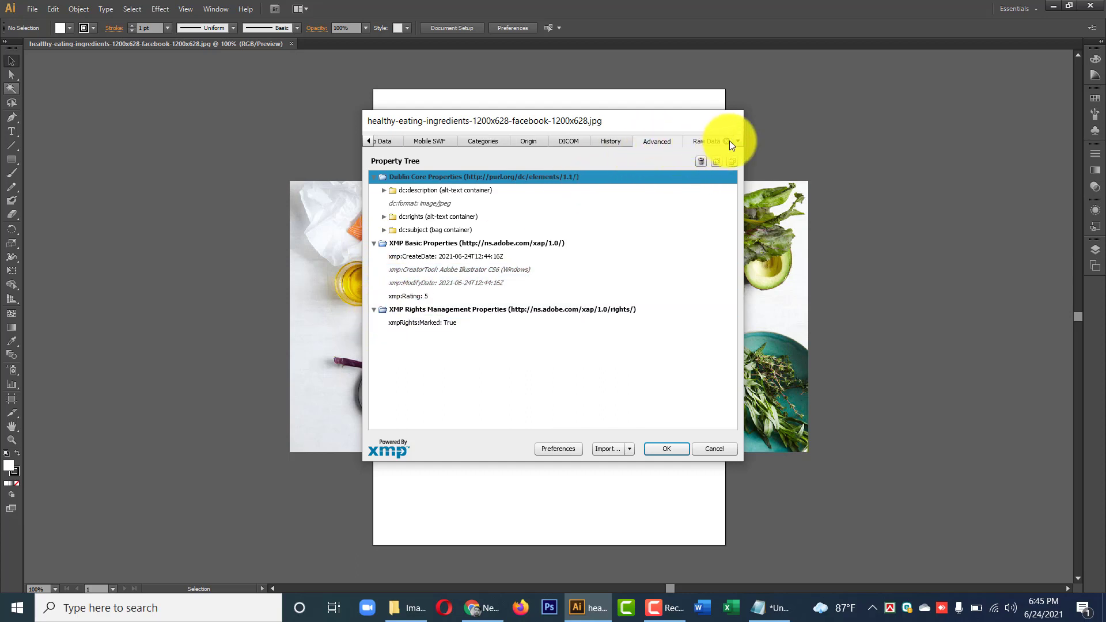